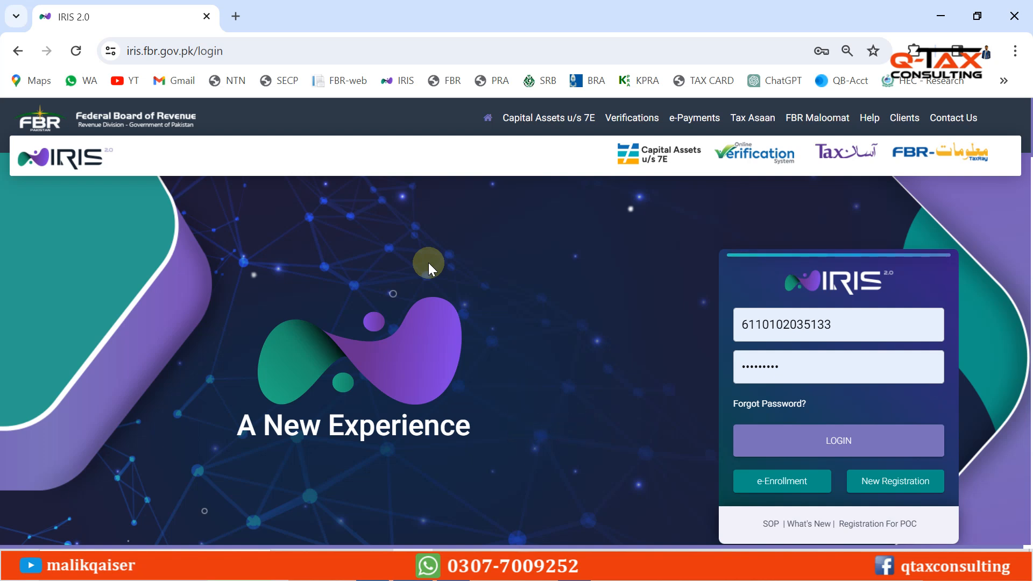
# Replace the IRIS tab with a new tab, search Google for 'fbr', and open fbr.gov.pk
pyautogui.click(237, 17)
pyautogui.click(206, 17)
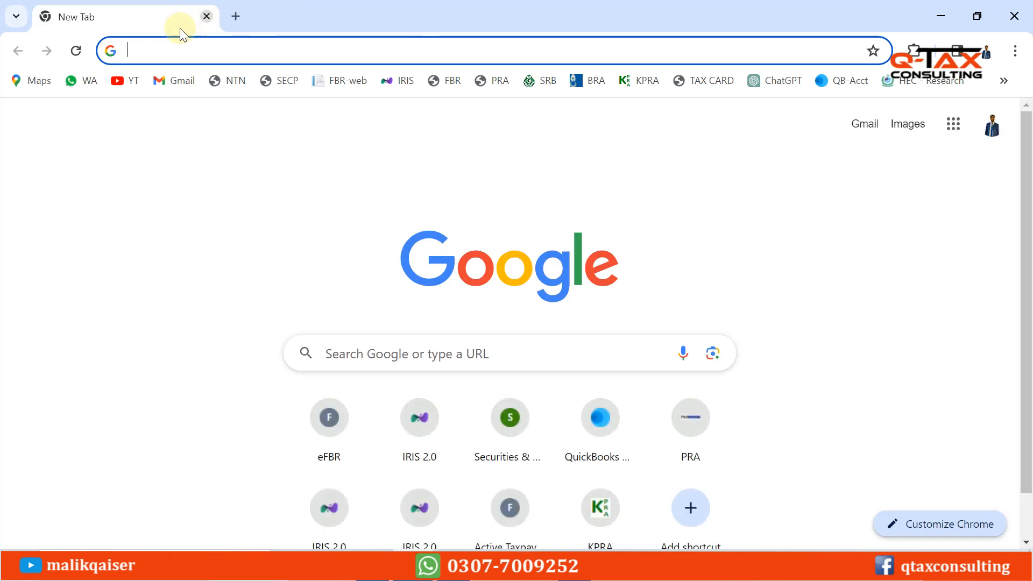
pyautogui.click(164, 49)
pyautogui.write('fbr')
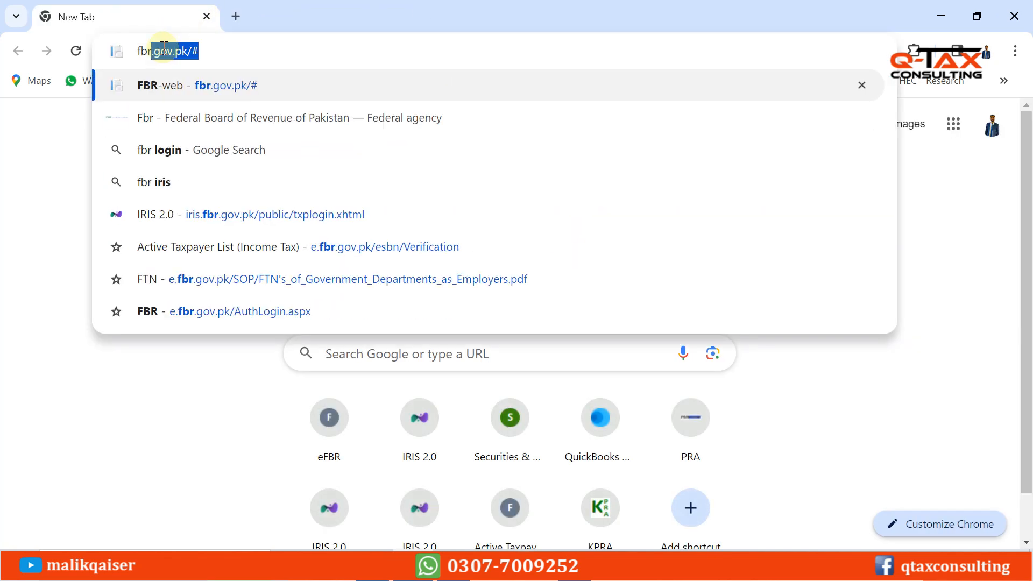
pyautogui.press('Return')
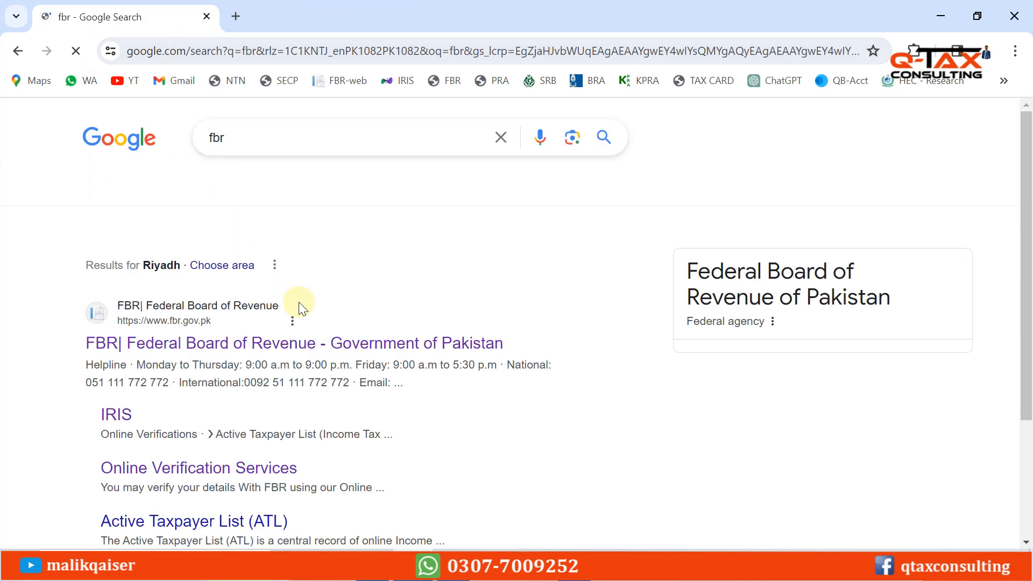
pyautogui.click(251, 350)
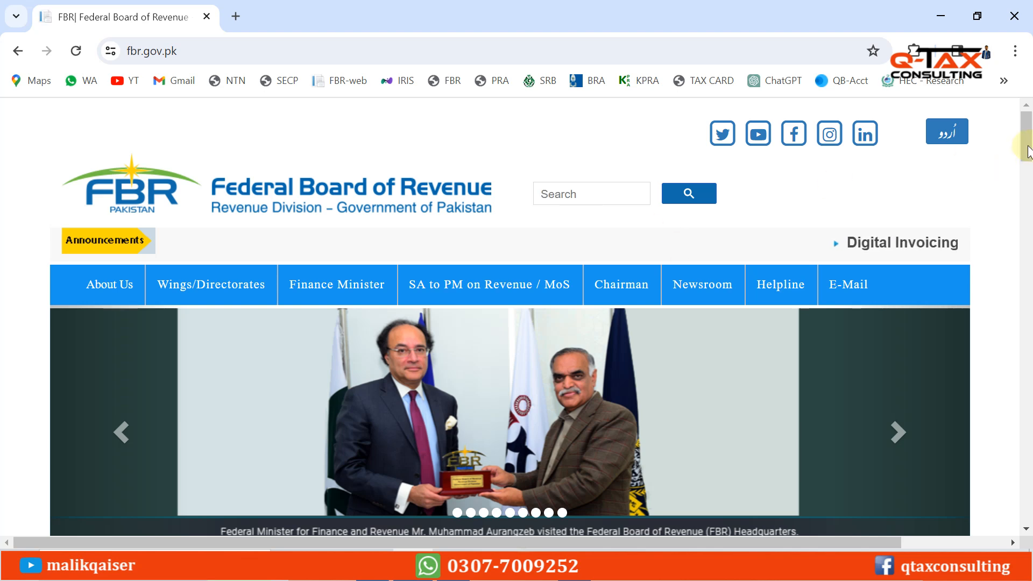
# Scroll to Online Services on the FBR site and open the Income Tax (IRIS) login page
pyautogui.moveTo(1026, 146); pyautogui.dragTo(1026, 218)
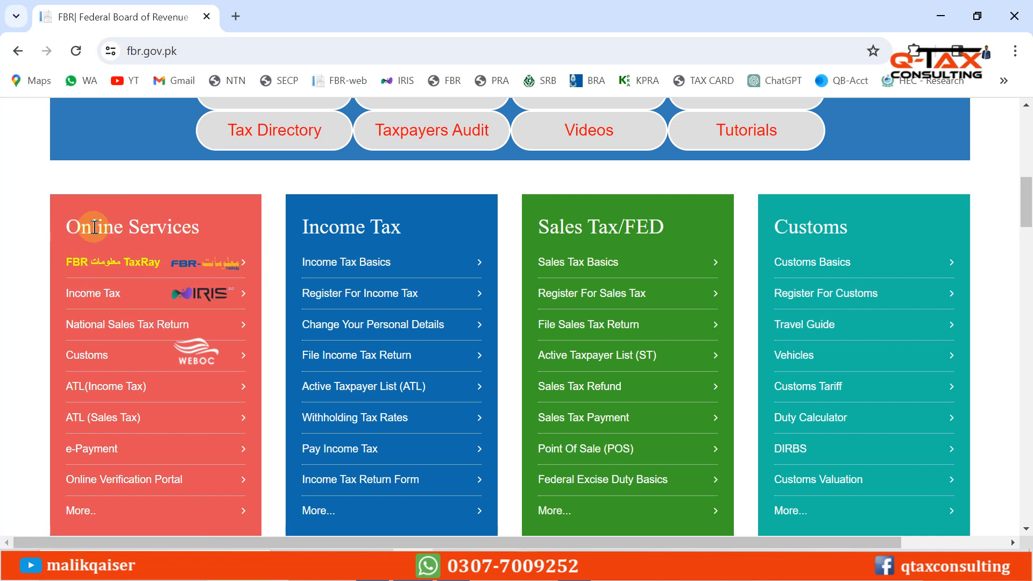
pyautogui.moveTo(70, 226); pyautogui.dragTo(190, 228)
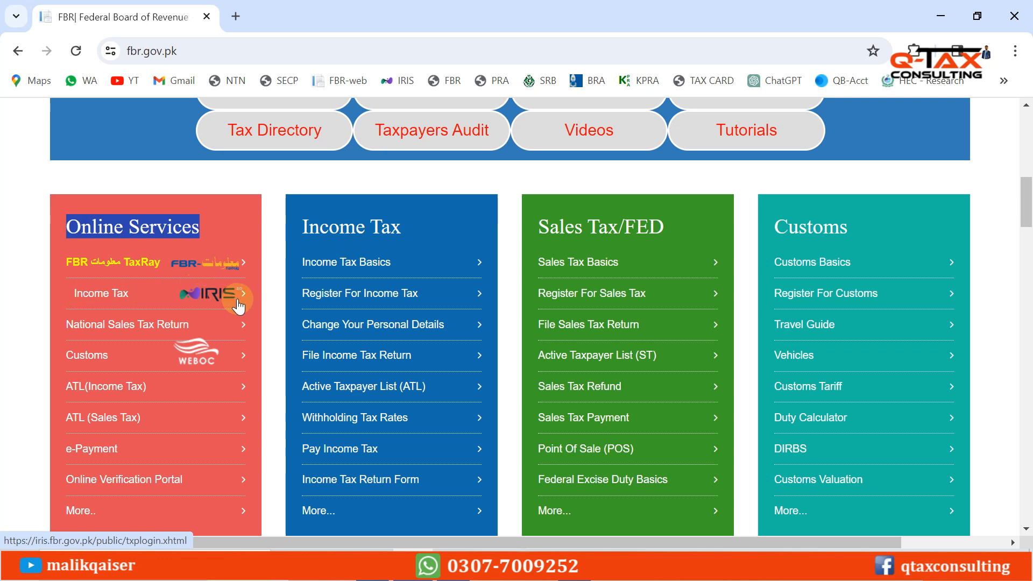
pyautogui.click(102, 295)
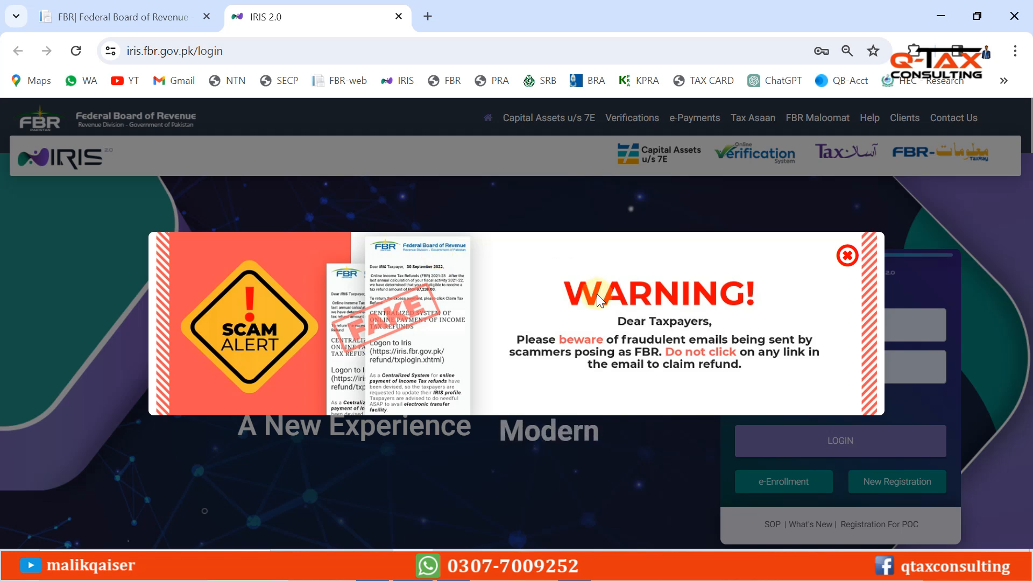
# Close the scam-alert popup on the IRIS login page
pyautogui.click(847, 257)
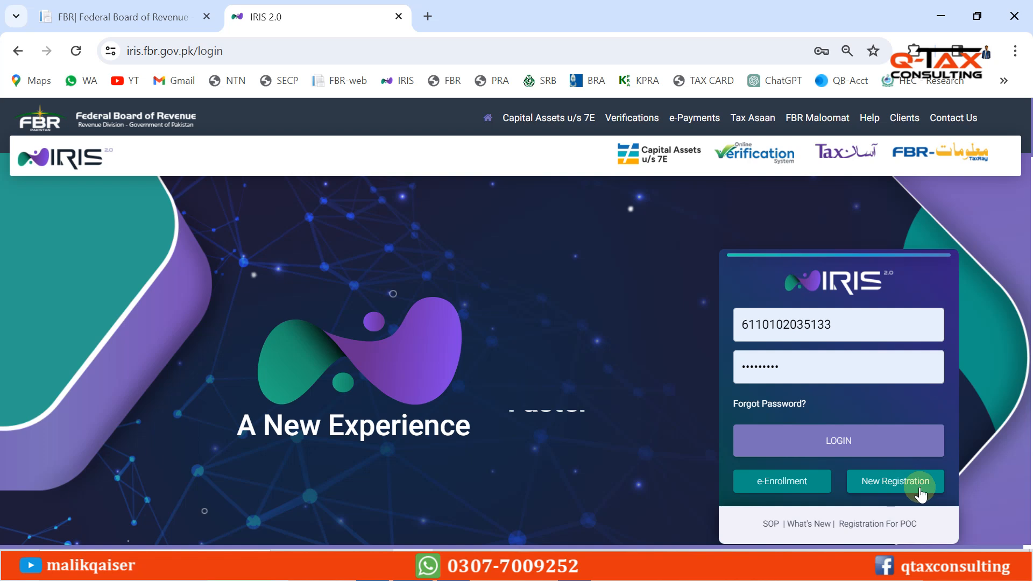
# Open New Registration, enter the applicant's CNIC number, and choose Mr. as the prefix
pyautogui.click(894, 487)
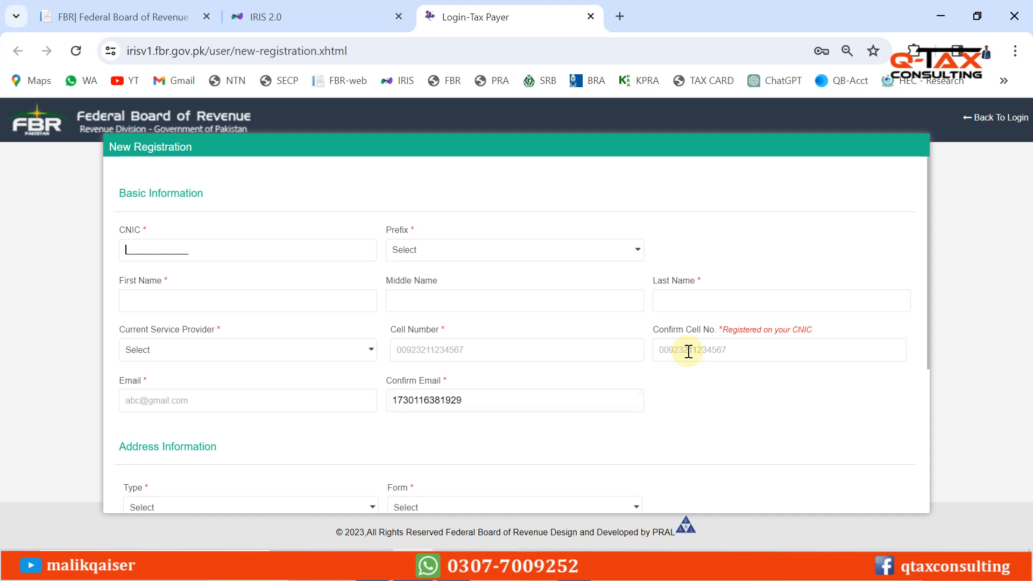
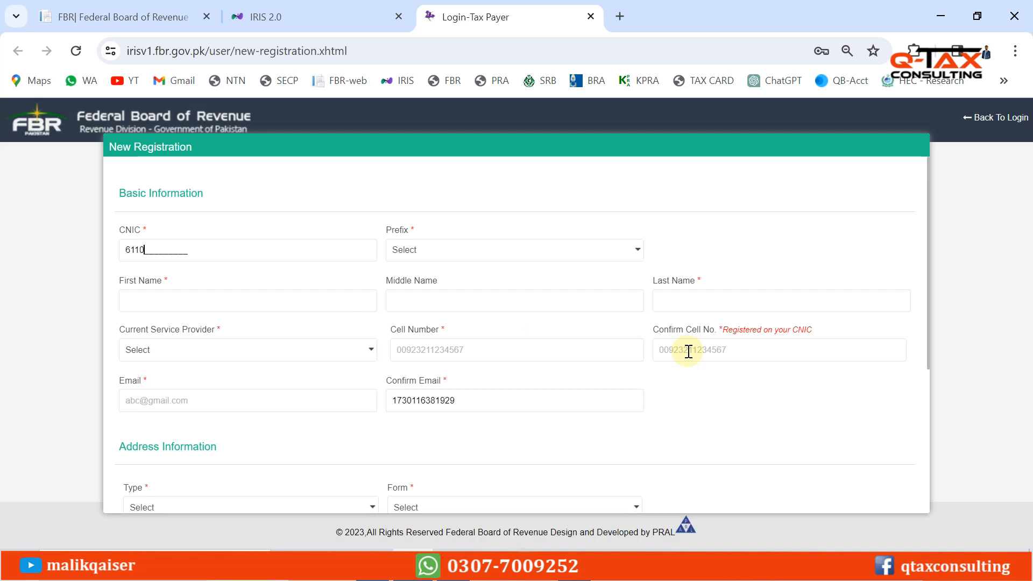
pyautogui.click(430, 251)
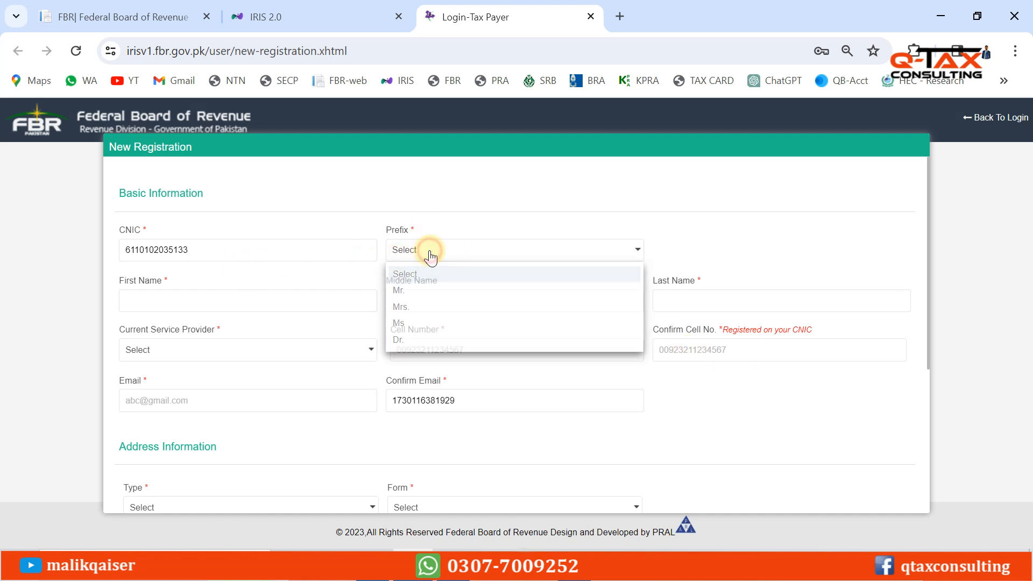
pyautogui.click(398, 290)
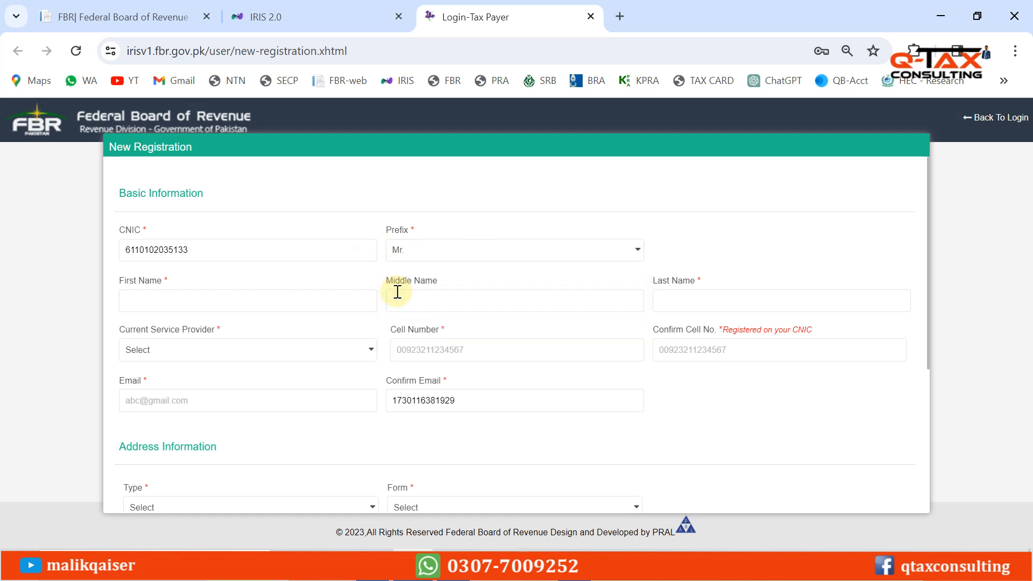
pyautogui.click(428, 255)
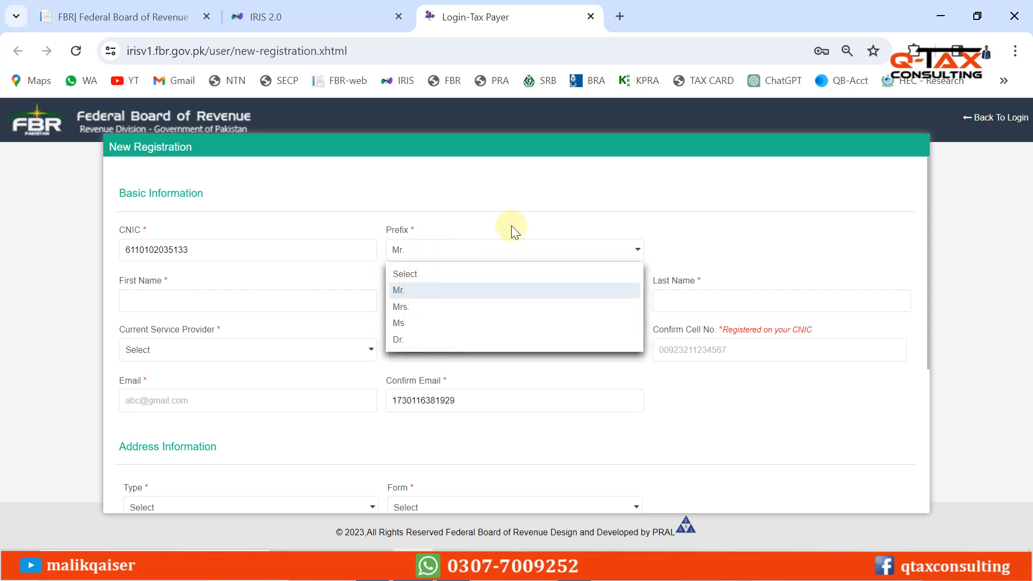
pyautogui.click(621, 207)
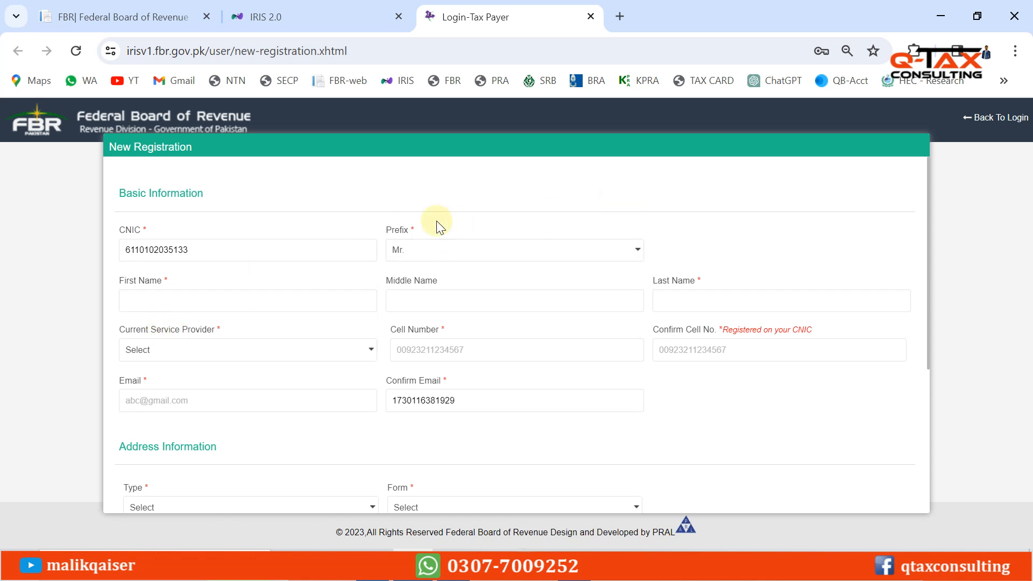
pyautogui.click(433, 258)
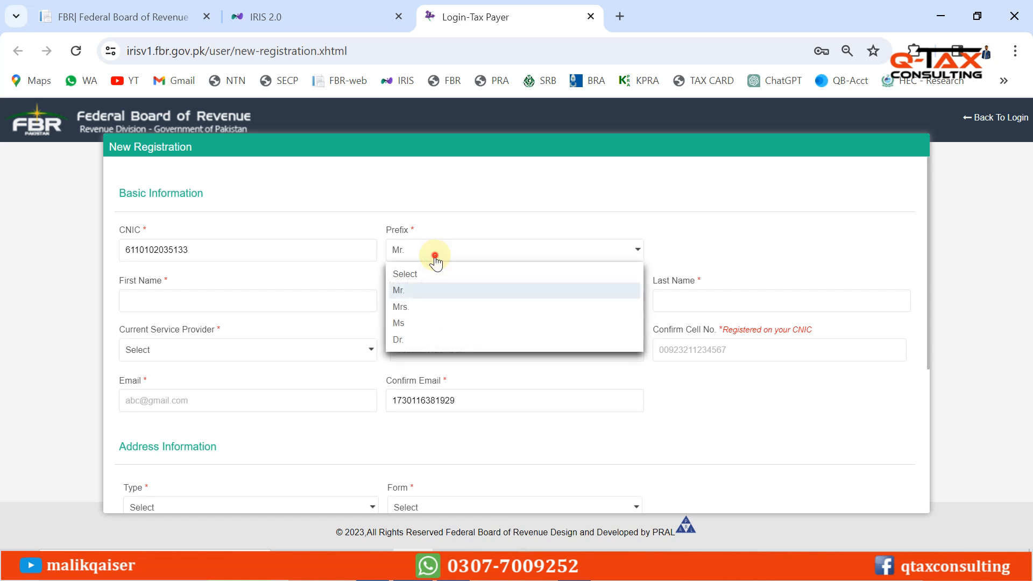
pyautogui.click(433, 257)
pyautogui.click(153, 297)
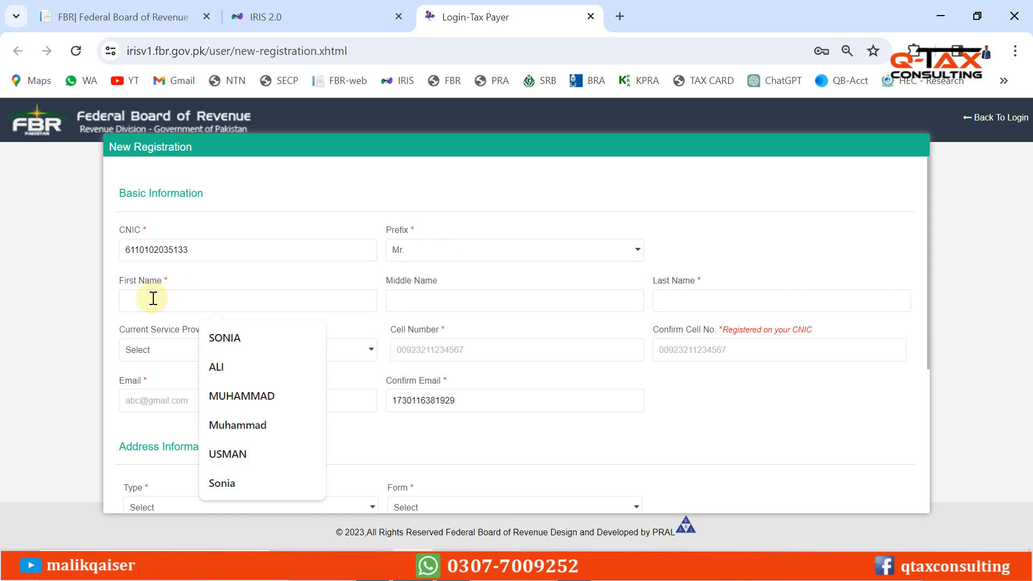
pyautogui.click(250, 217)
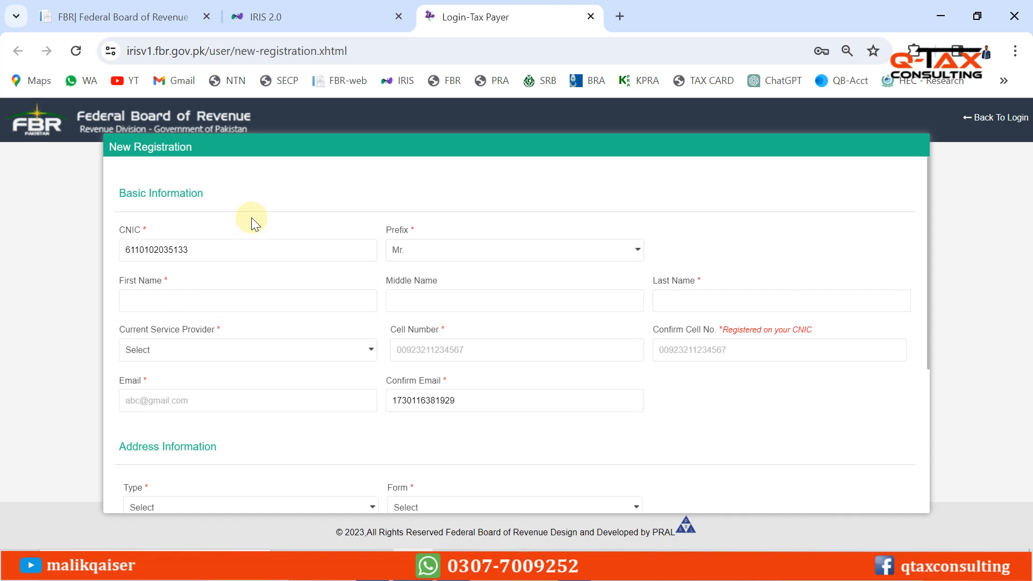
# Type the applicant's first and middle names, and correct the Last Name field
pyautogui.click(126, 303)
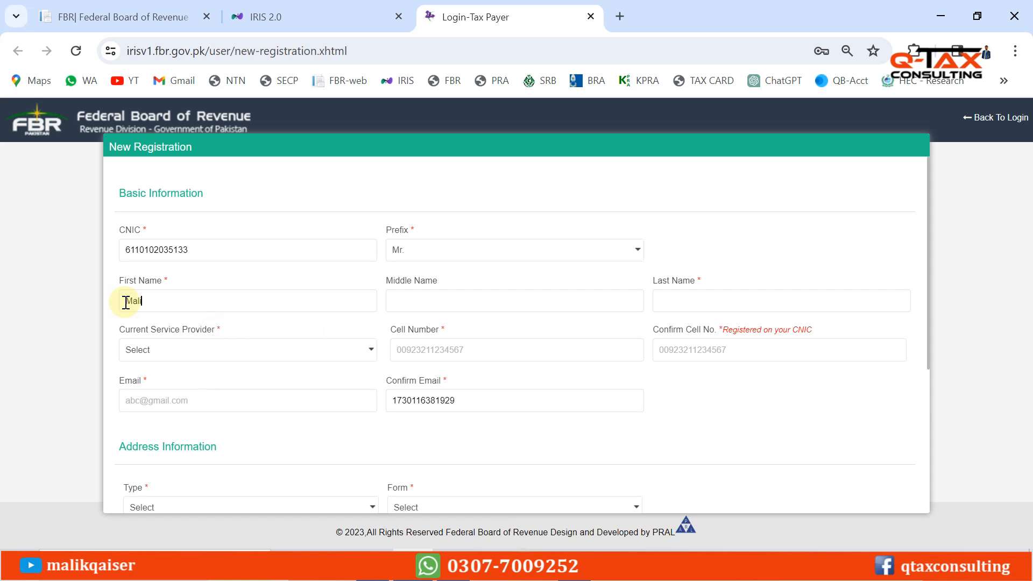
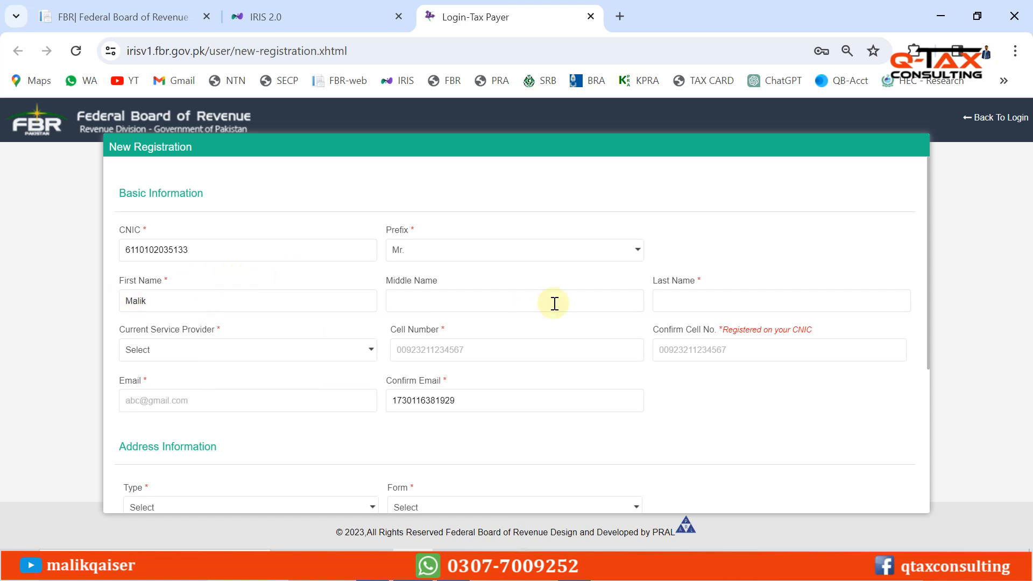
pyautogui.click(674, 298)
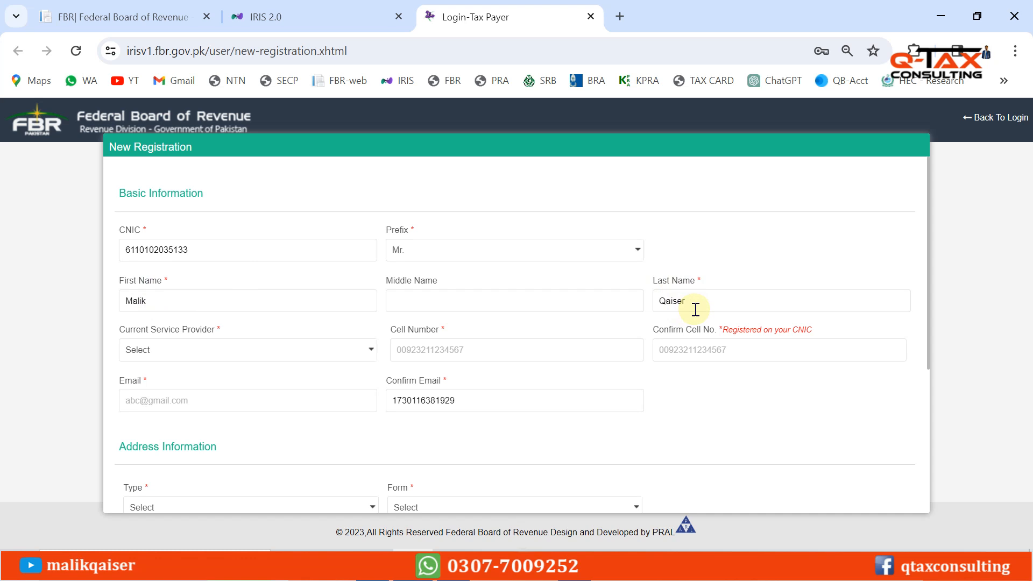
pyautogui.click(403, 308)
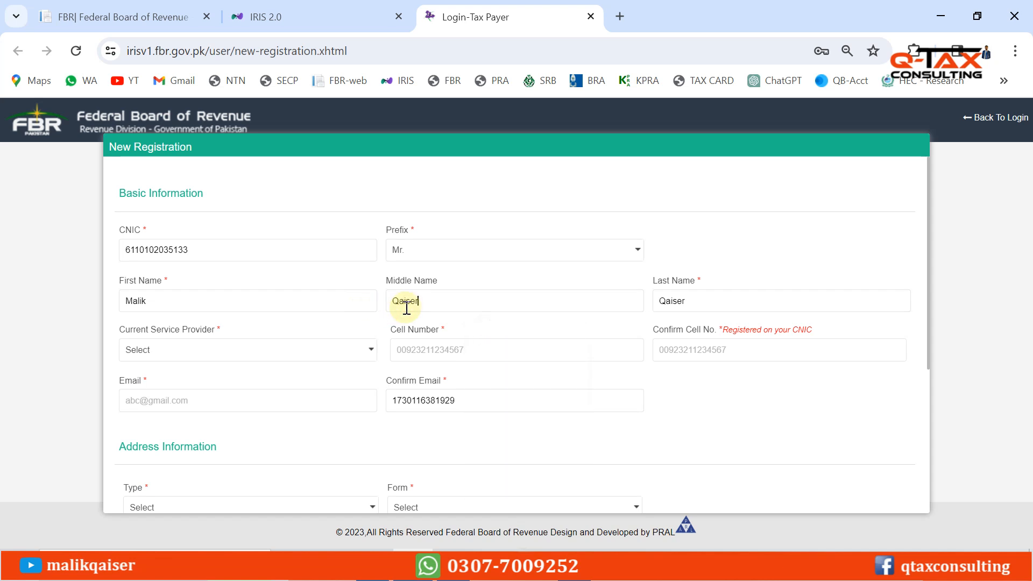
pyautogui.press('Tab')
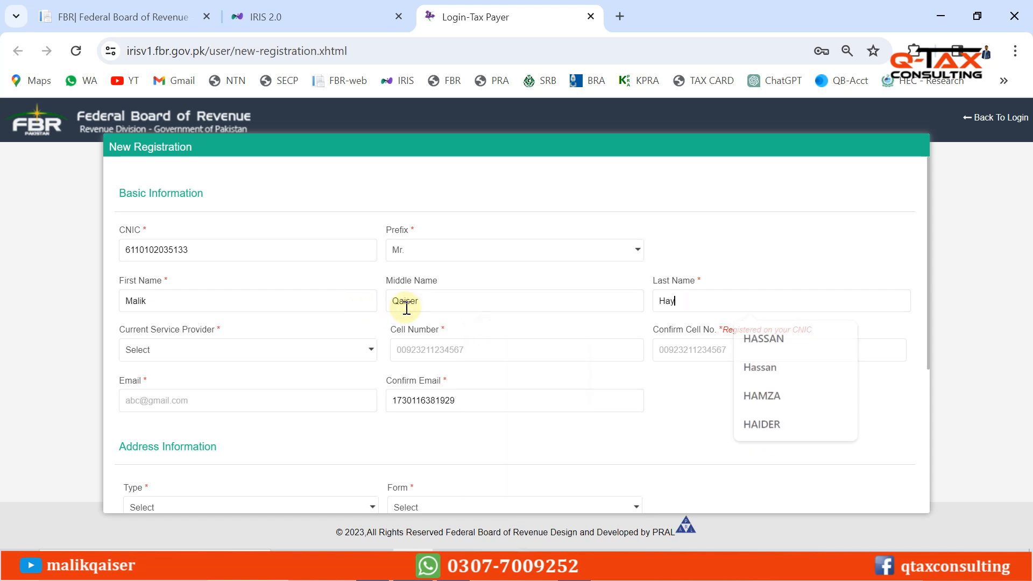
pyautogui.click(738, 230)
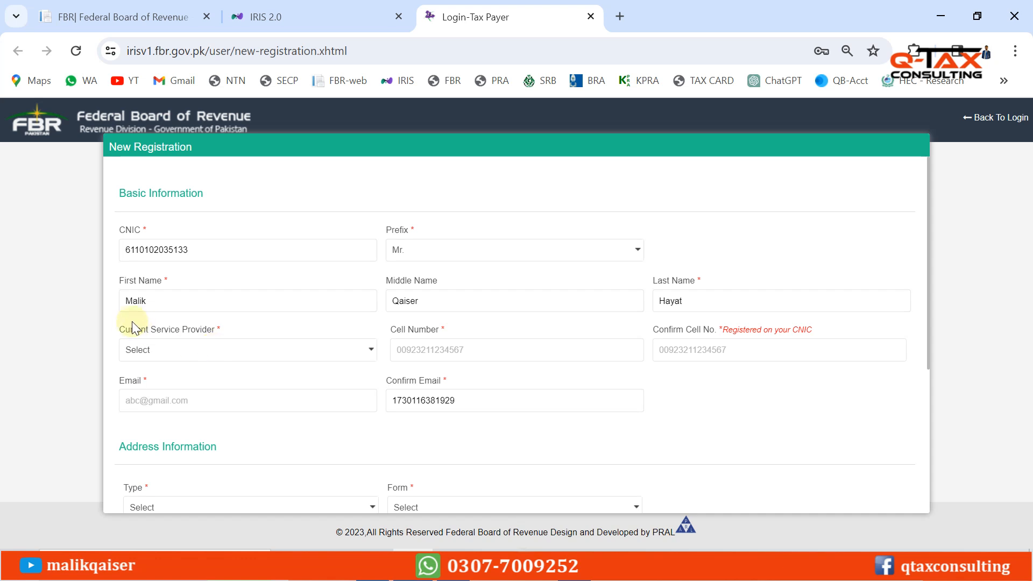
# Set the service provider to Mobilink and enter and confirm the applicant's cell number
pyautogui.moveTo(117, 329); pyautogui.dragTo(239, 332)
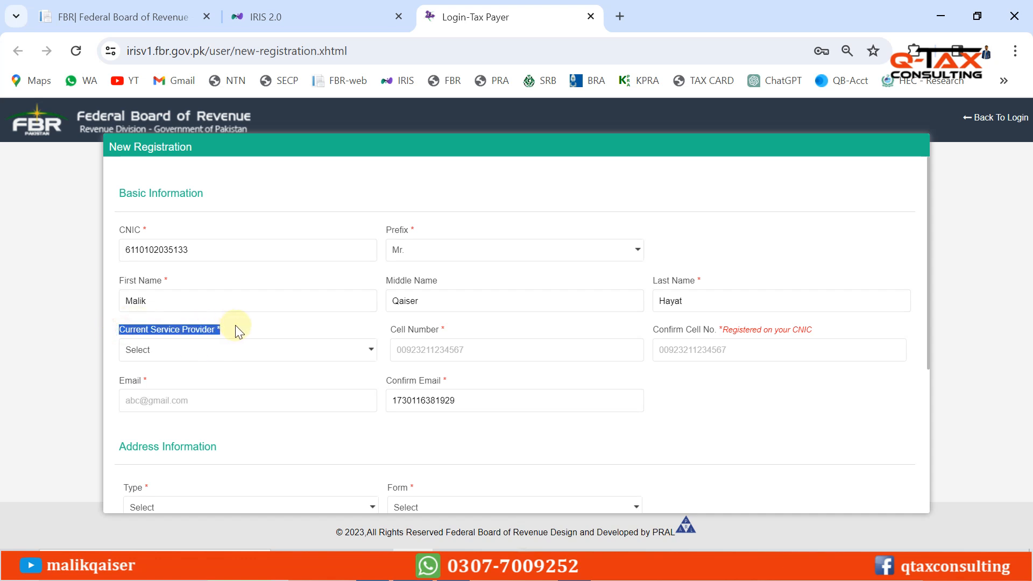
pyautogui.click(240, 351)
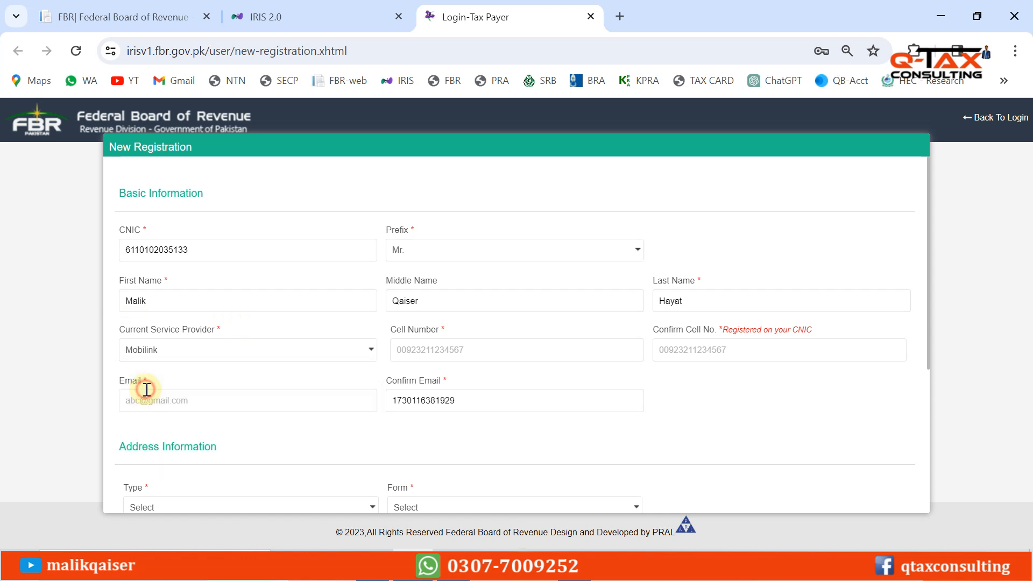
pyautogui.click(144, 390)
pyautogui.click(399, 352)
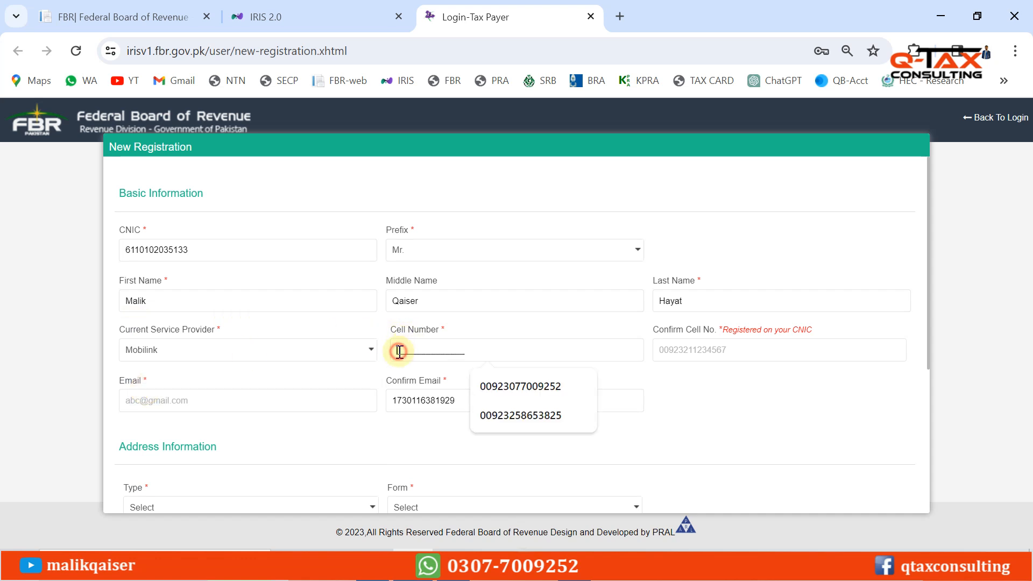
pyautogui.click(521, 328)
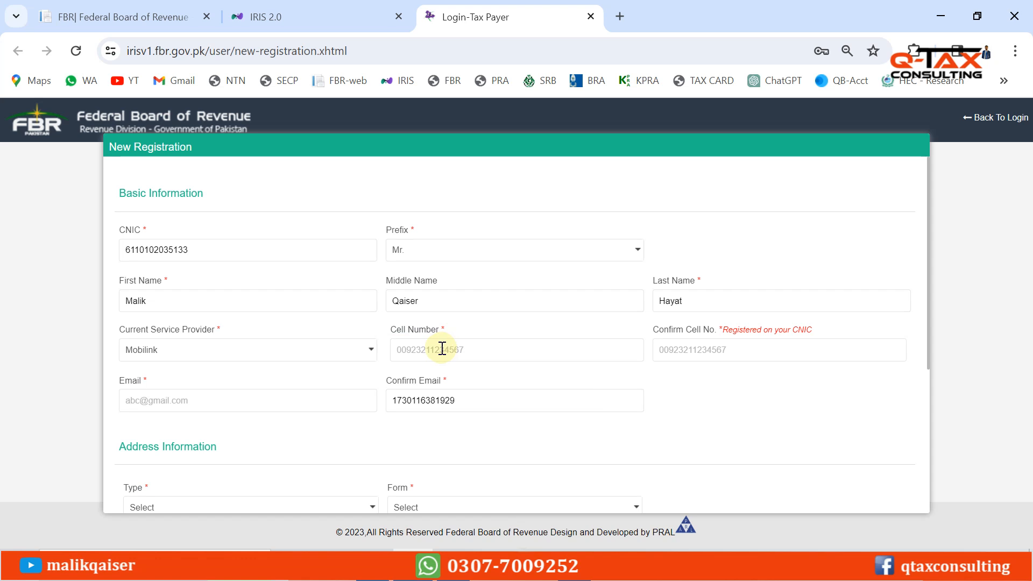
pyautogui.click(482, 345)
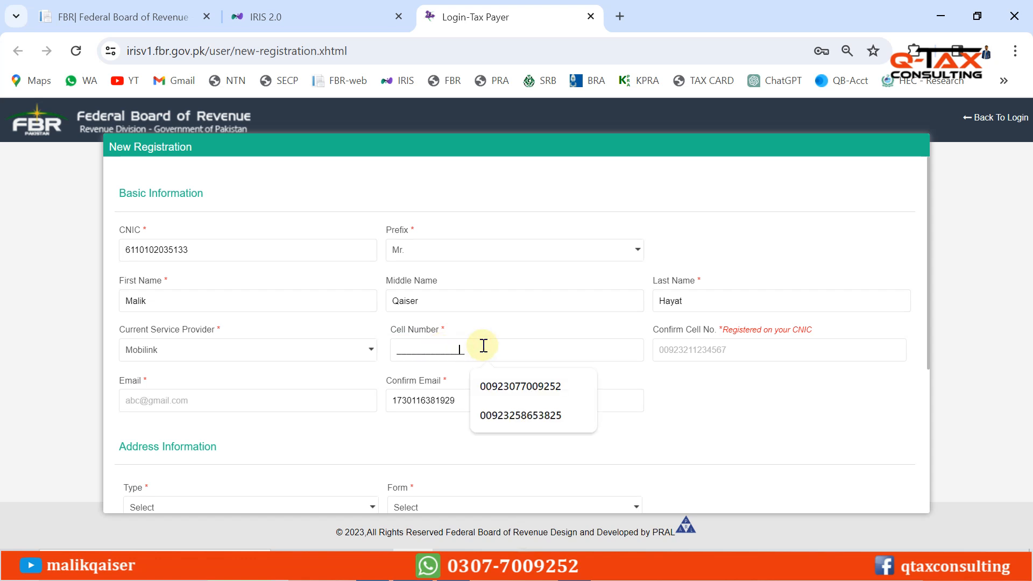
pyautogui.click(672, 408)
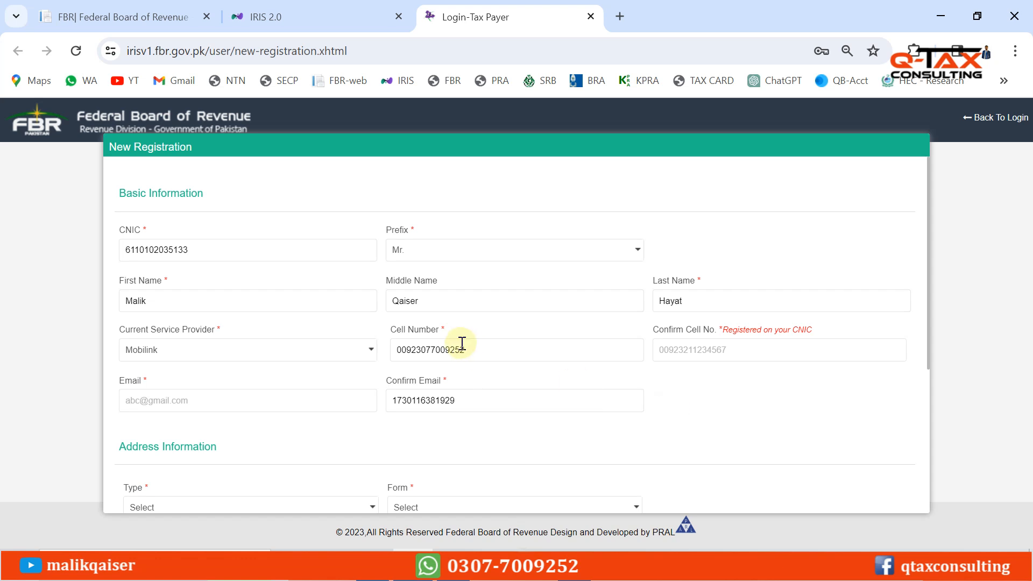
pyautogui.click(662, 352)
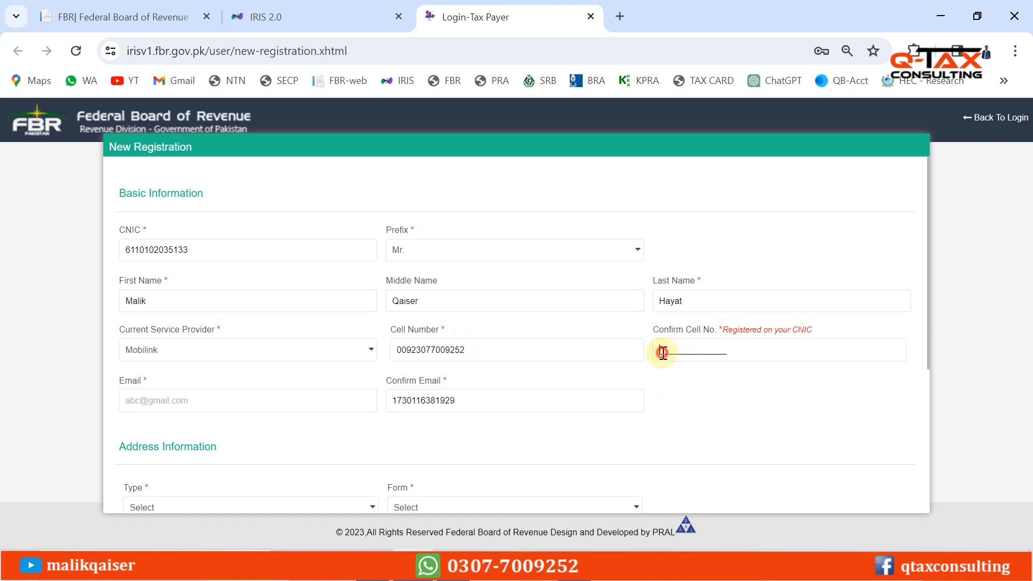
pyautogui.write('00')
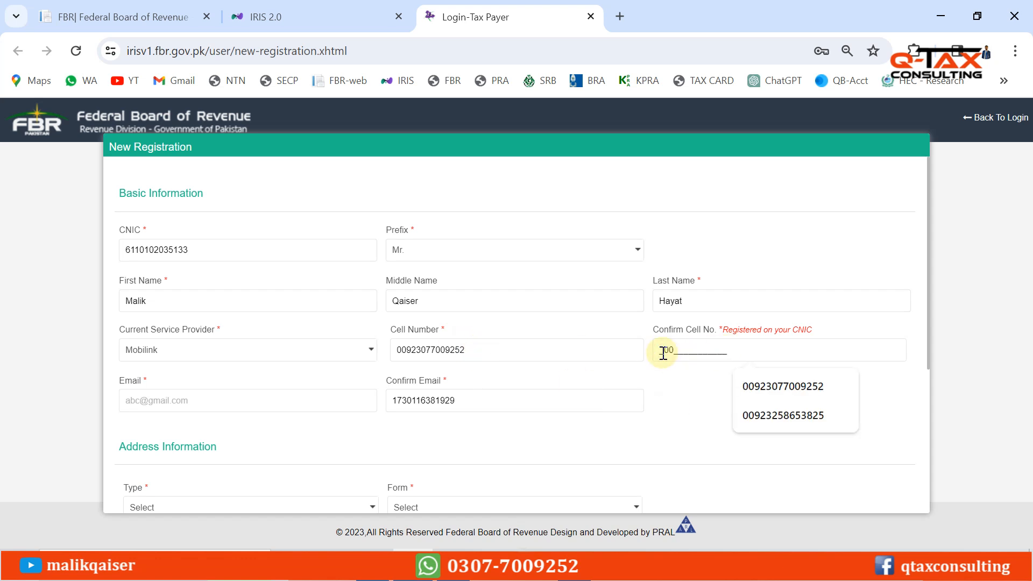
pyautogui.press('BackSpace')
pyautogui.press('BackSpace')
pyautogui.press('Tab')
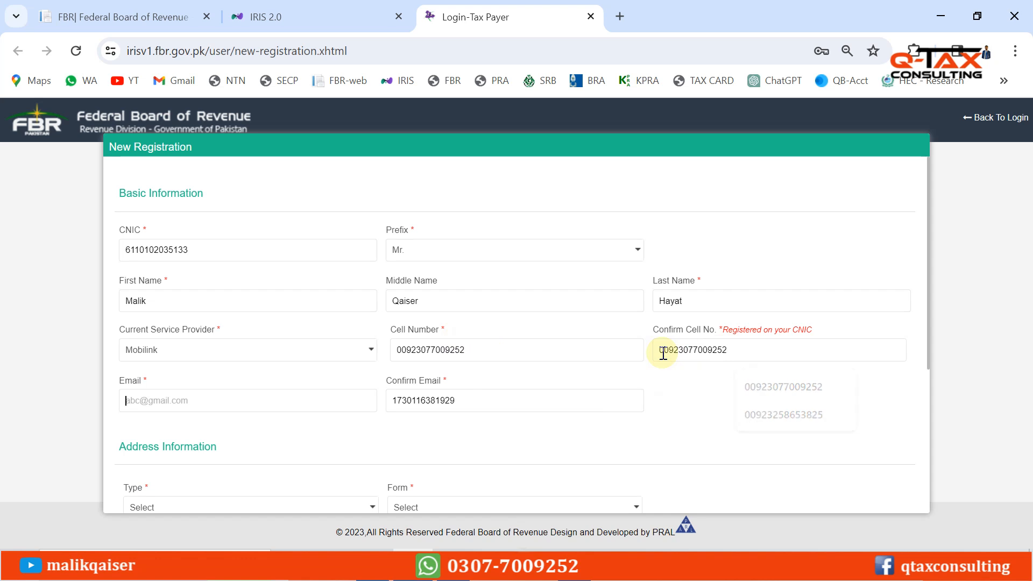
# Enter the applicant's email address and replace the wrong Confirm Email value
pyautogui.click(183, 401)
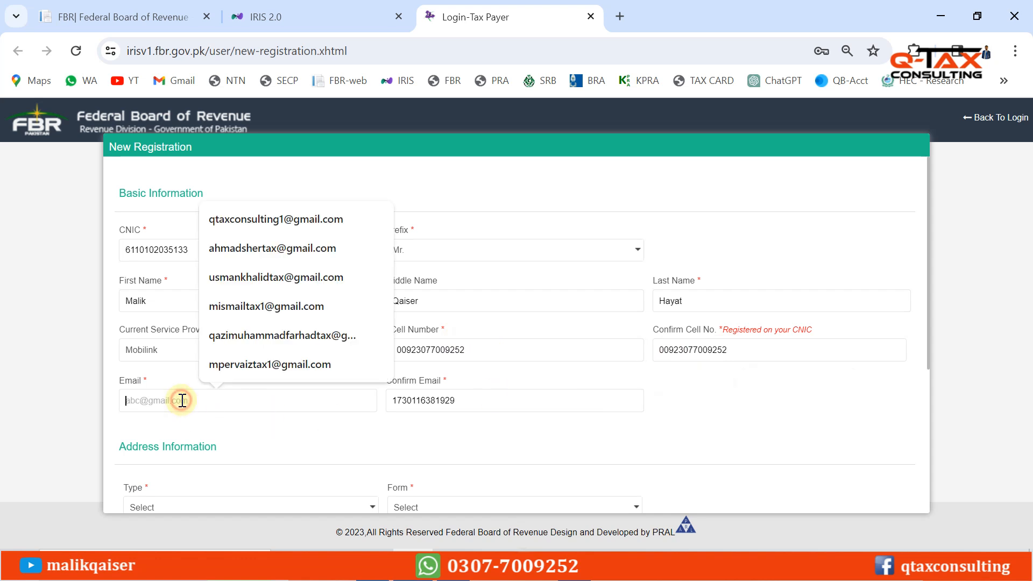
pyautogui.click(117, 426)
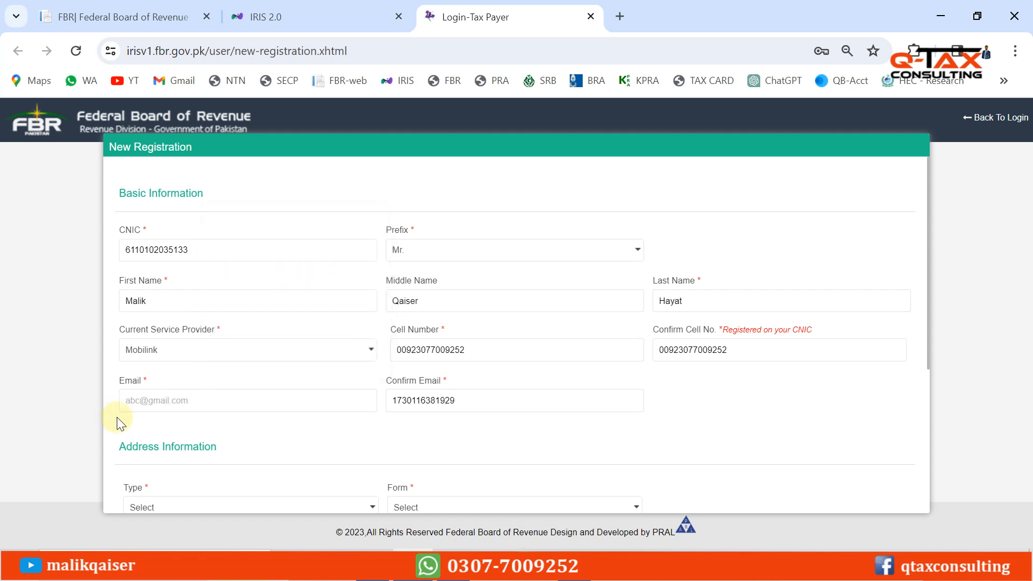
pyautogui.click(144, 402)
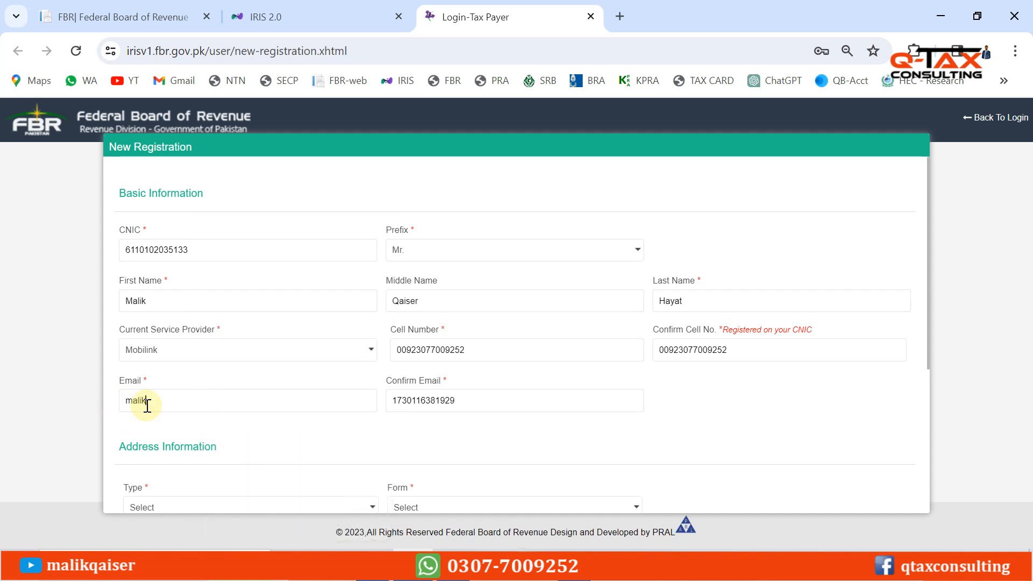
pyautogui.doubleClick(285, 411)
pyautogui.click(493, 396)
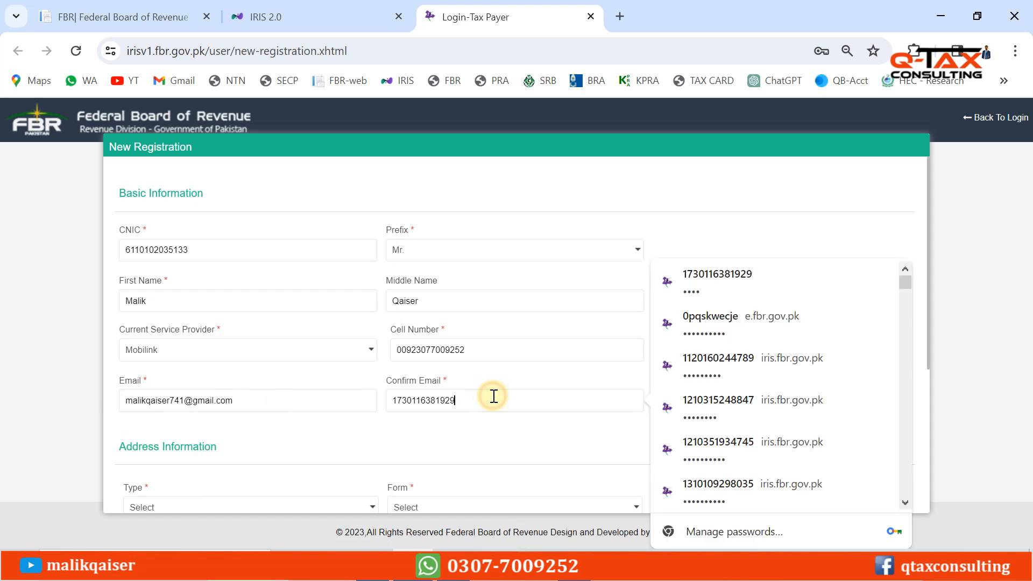
pyautogui.doubleClick(494, 397)
pyautogui.press('BackSpace')
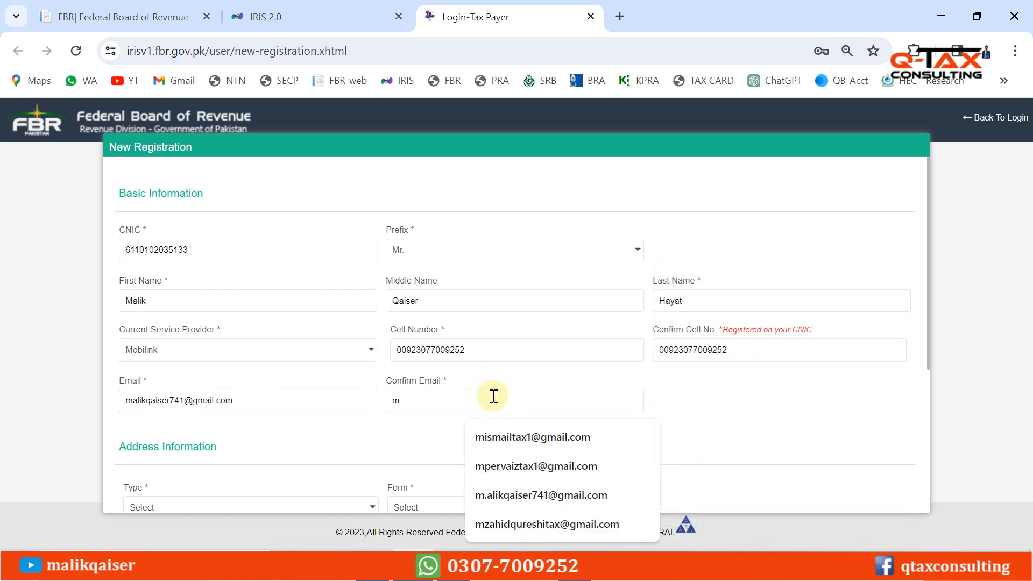
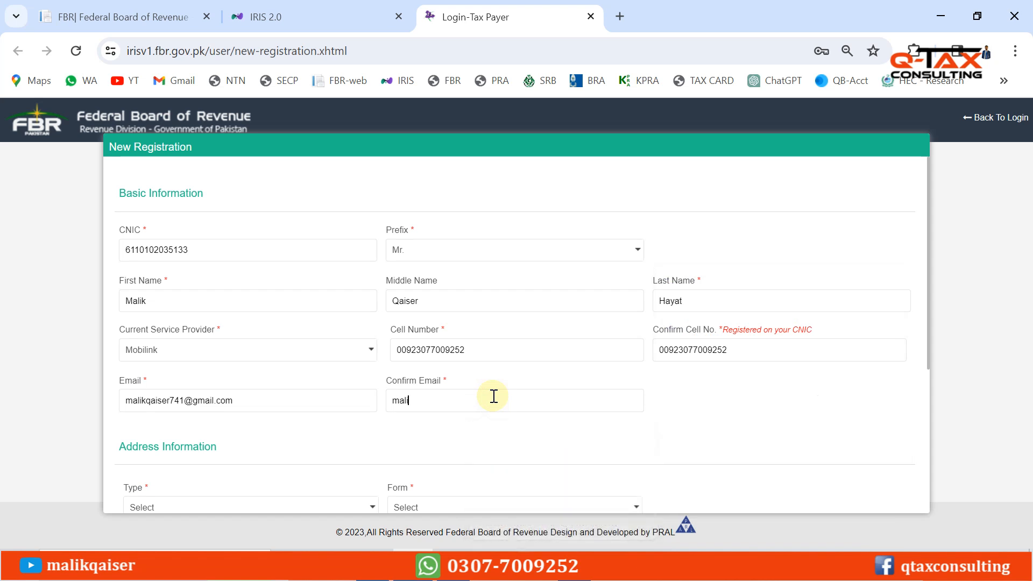
pyautogui.click(928, 268)
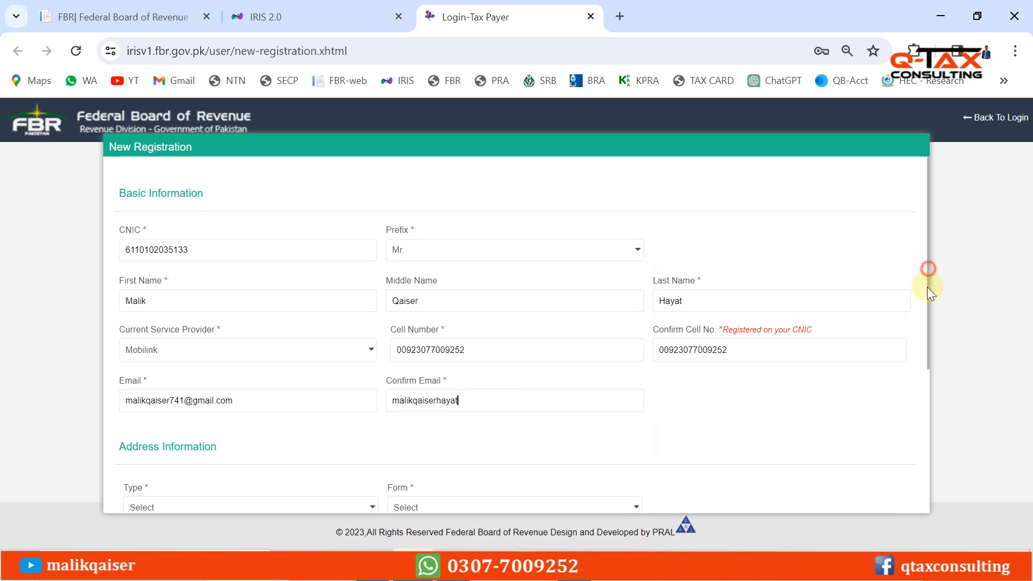
pyautogui.moveTo(929, 291); pyautogui.dragTo(955, 418)
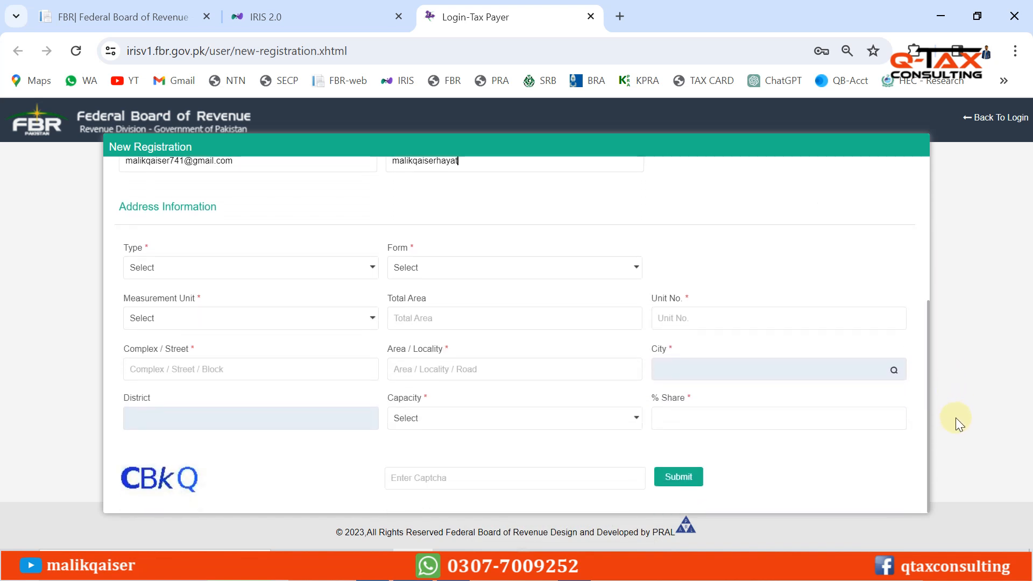
# Choose Residential Property as the address Type and House as the Form
pyautogui.click(197, 274)
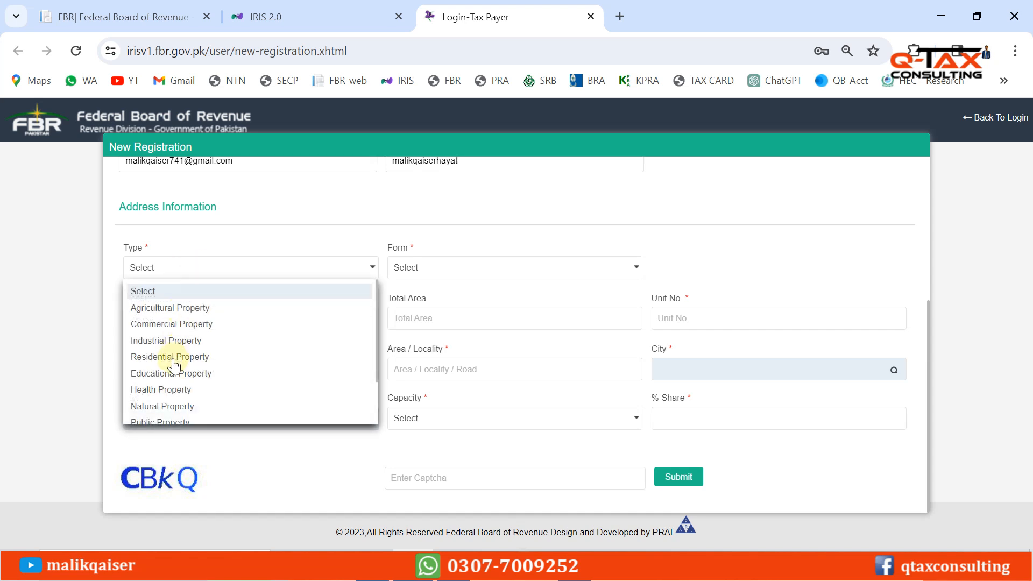
pyautogui.click(240, 221)
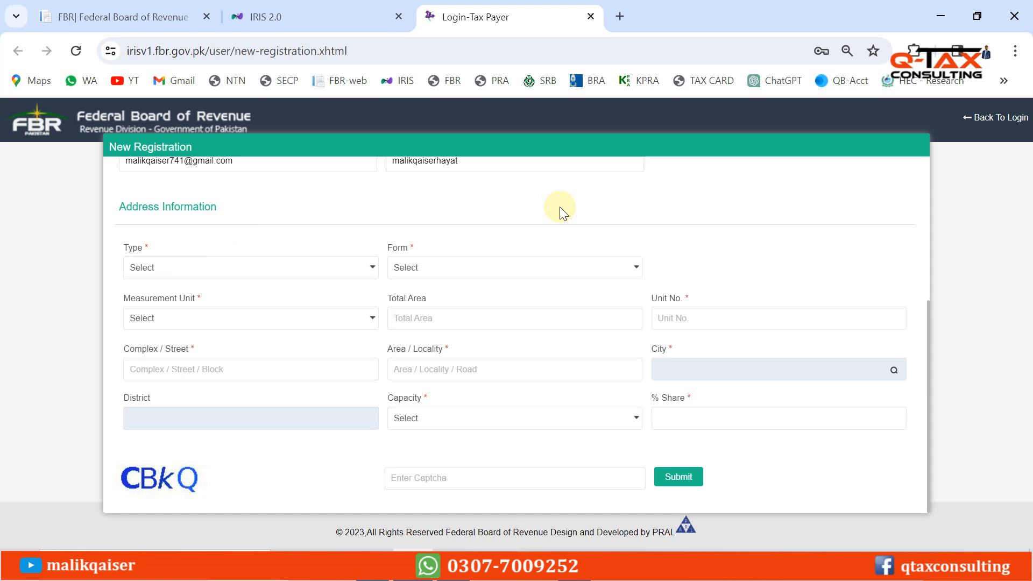
pyautogui.click(191, 273)
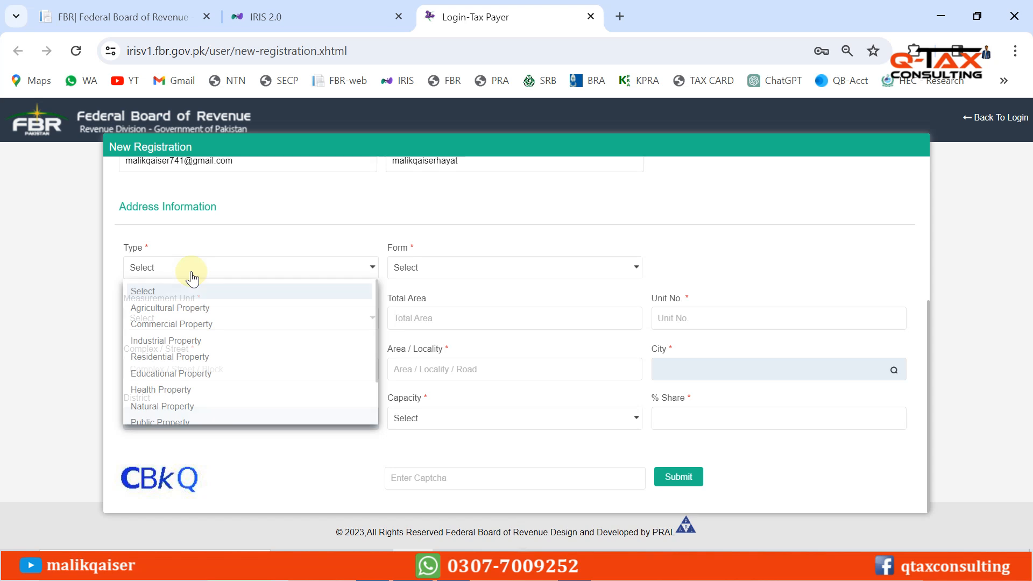
pyautogui.click(153, 358)
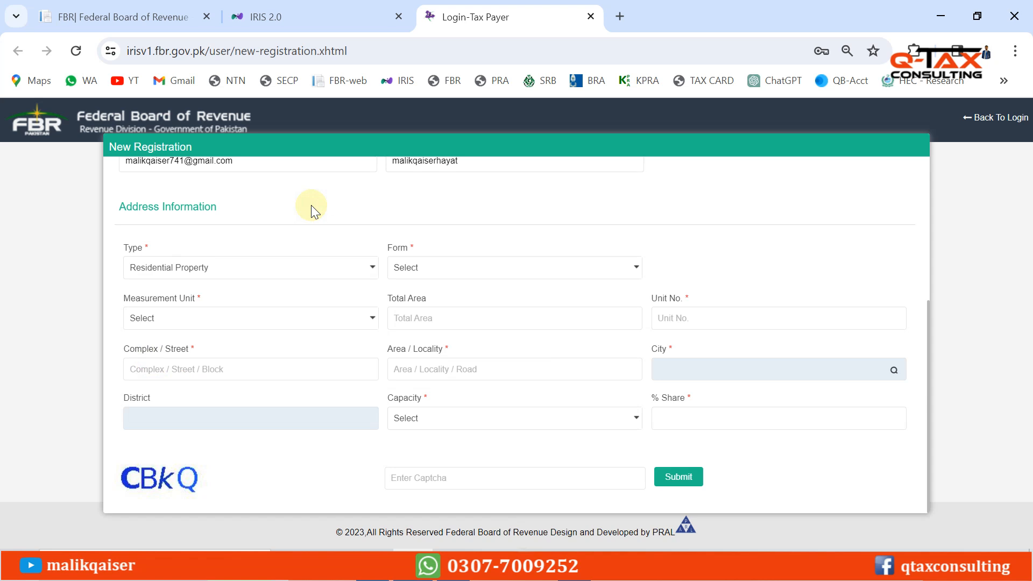
pyautogui.click(436, 266)
pyautogui.press('h')
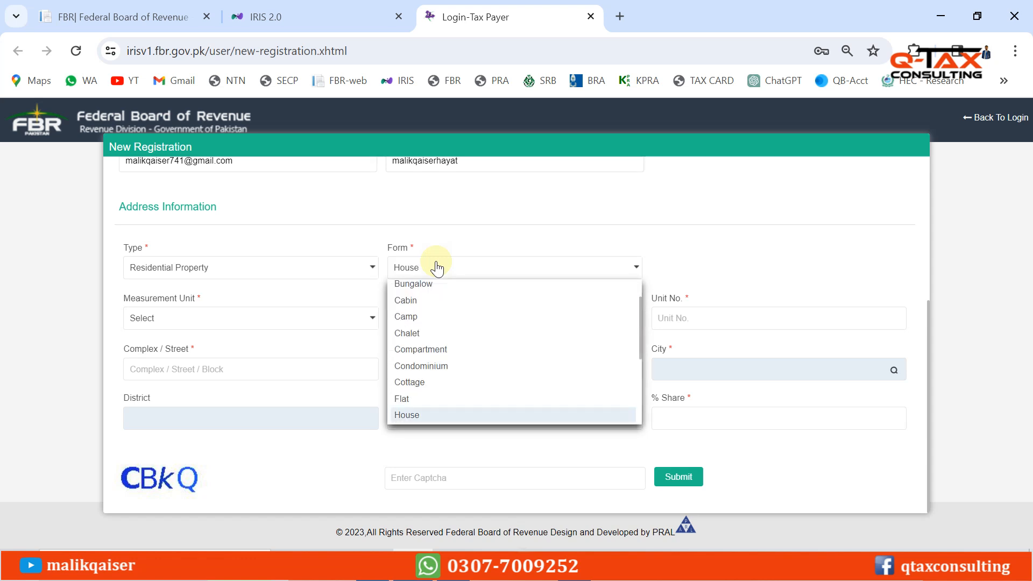
pyautogui.click(407, 415)
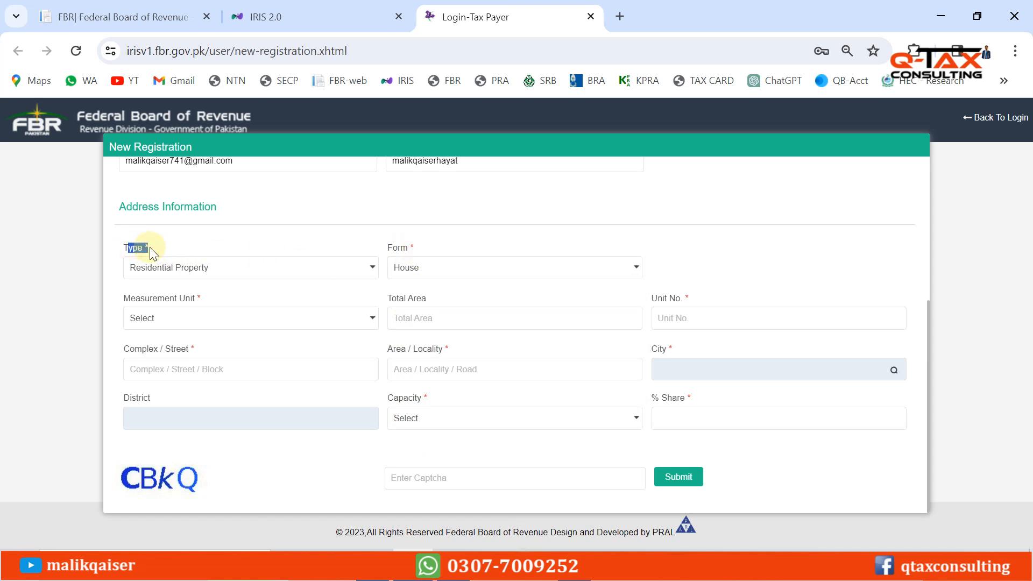
pyautogui.click(169, 239)
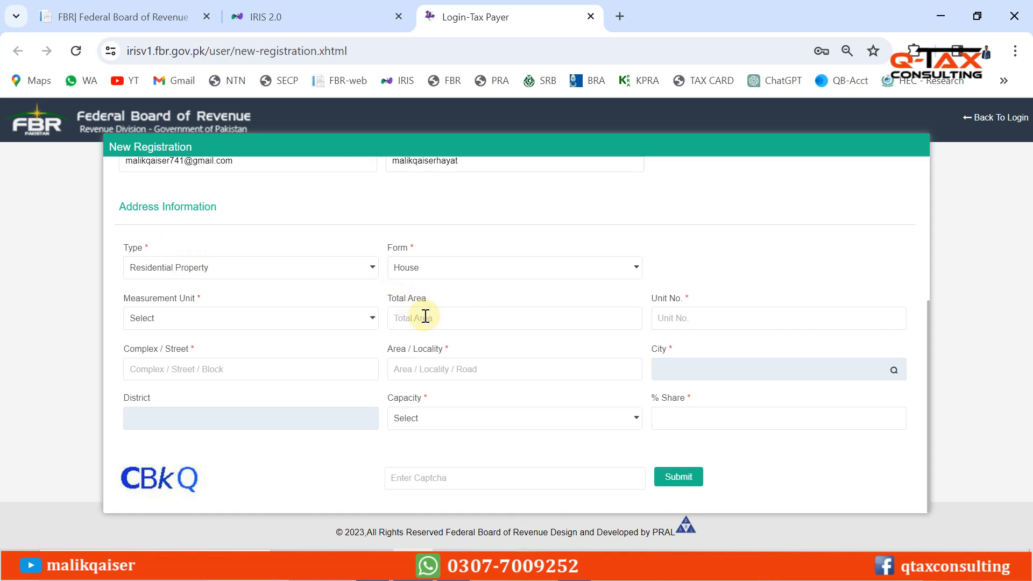
# Set Measurement Unit to Other and enter the applicant's unit number
pyautogui.click(181, 321)
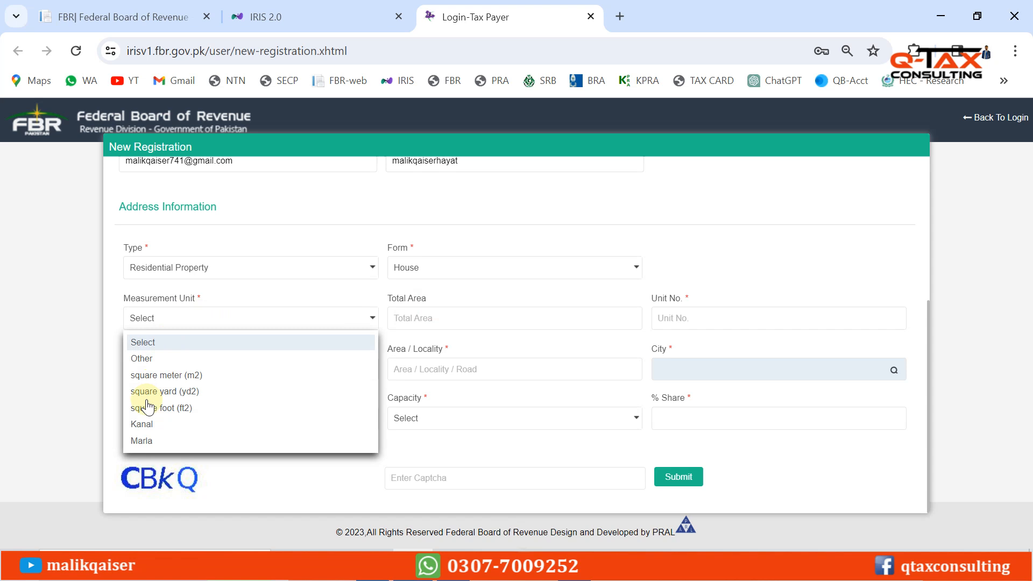
pyautogui.click(142, 358)
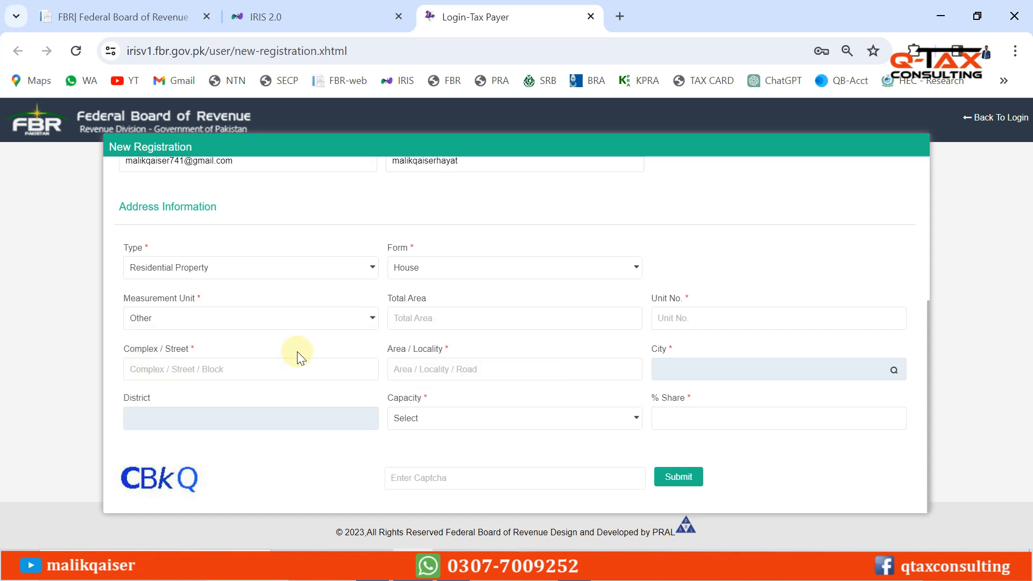
pyautogui.click(700, 315)
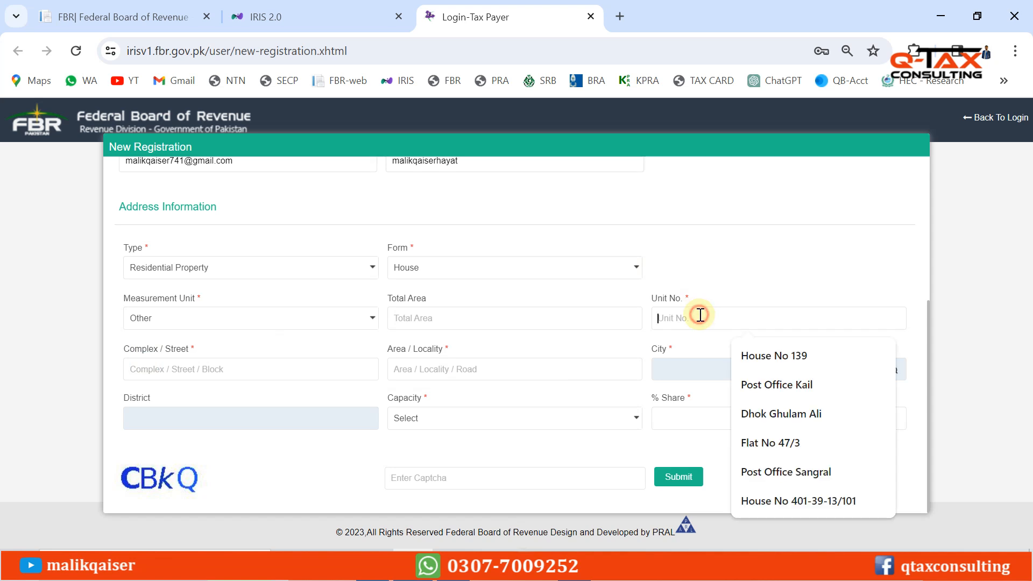
pyautogui.click(772, 260)
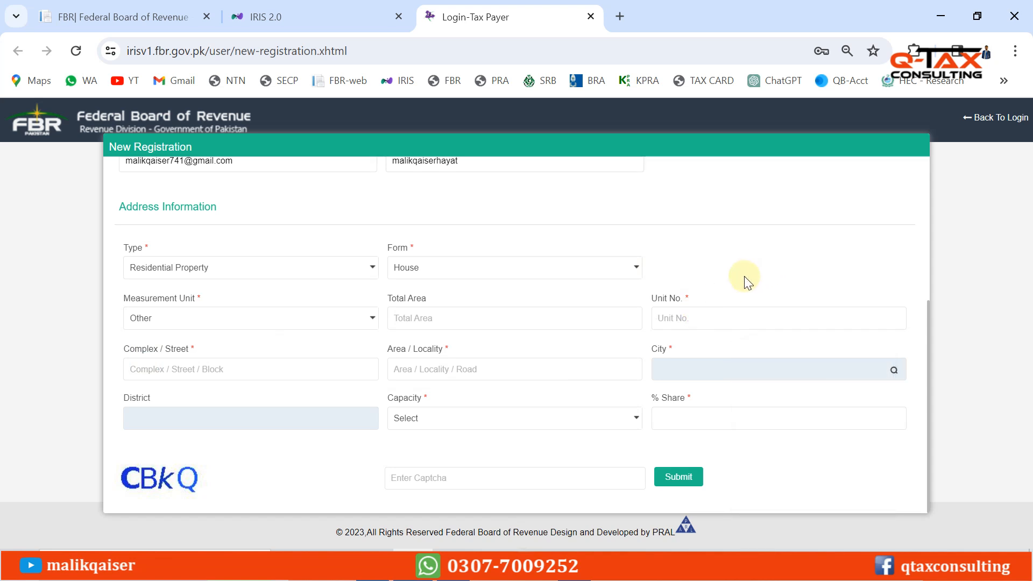
pyautogui.click(686, 318)
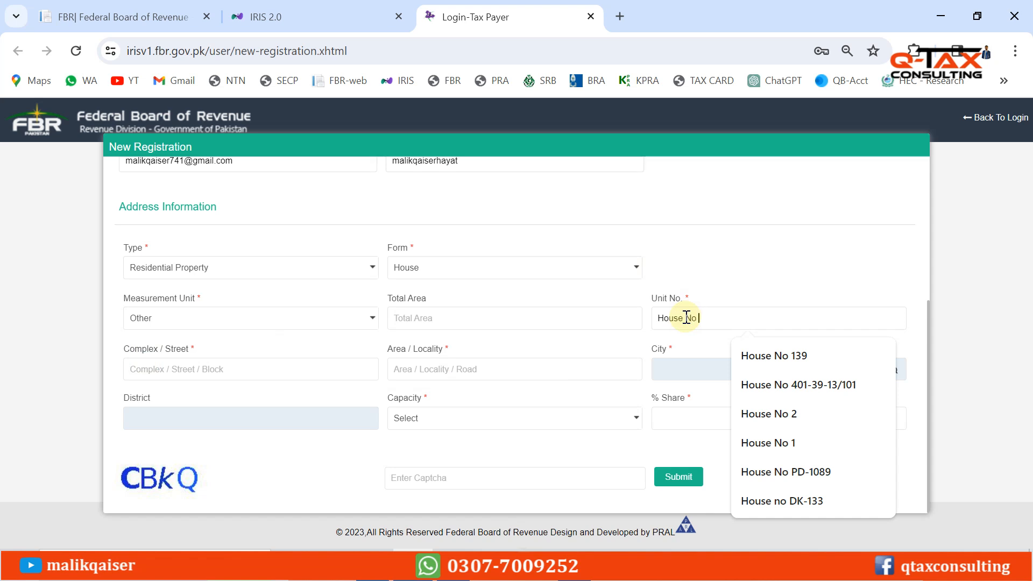
pyautogui.click(754, 229)
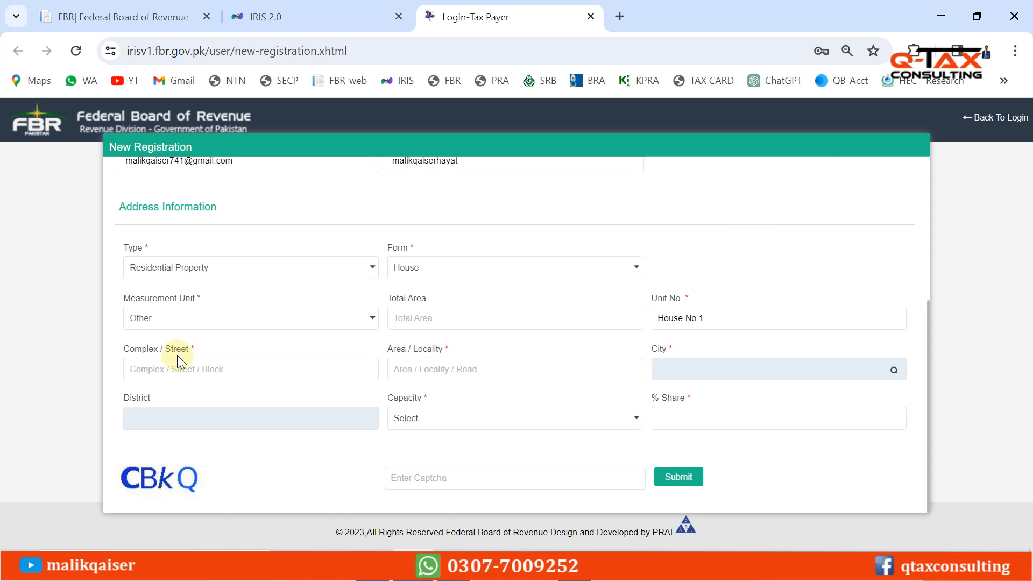
# Enter the applicant's complex/street and area/locality, correcting typos along the way
pyautogui.click(152, 368)
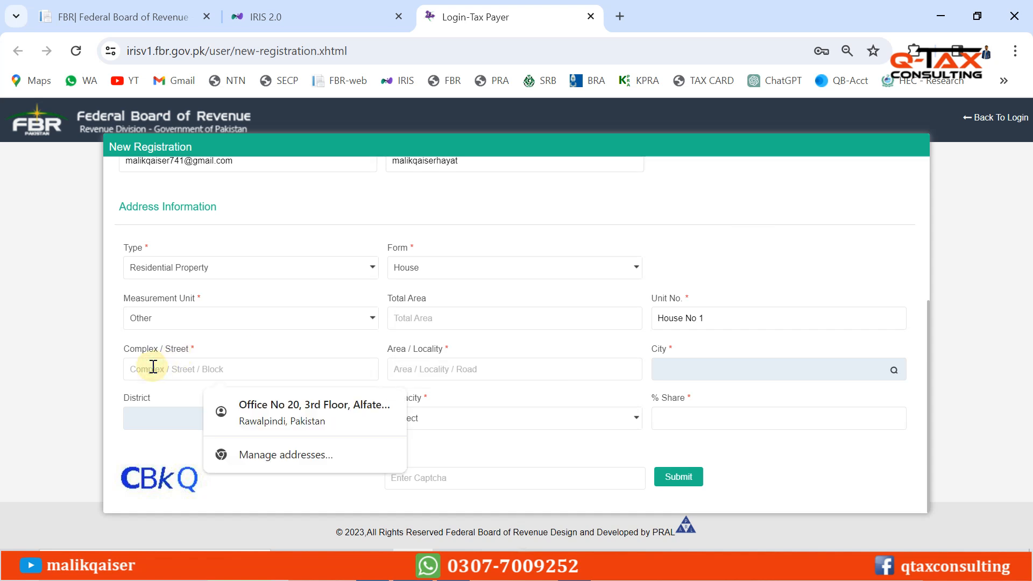
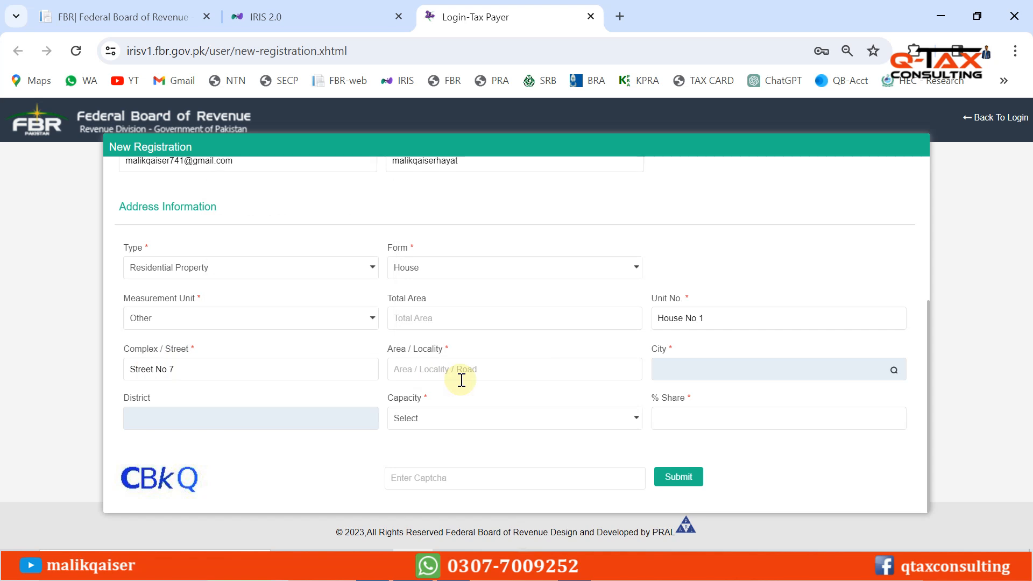
pyautogui.click(416, 368)
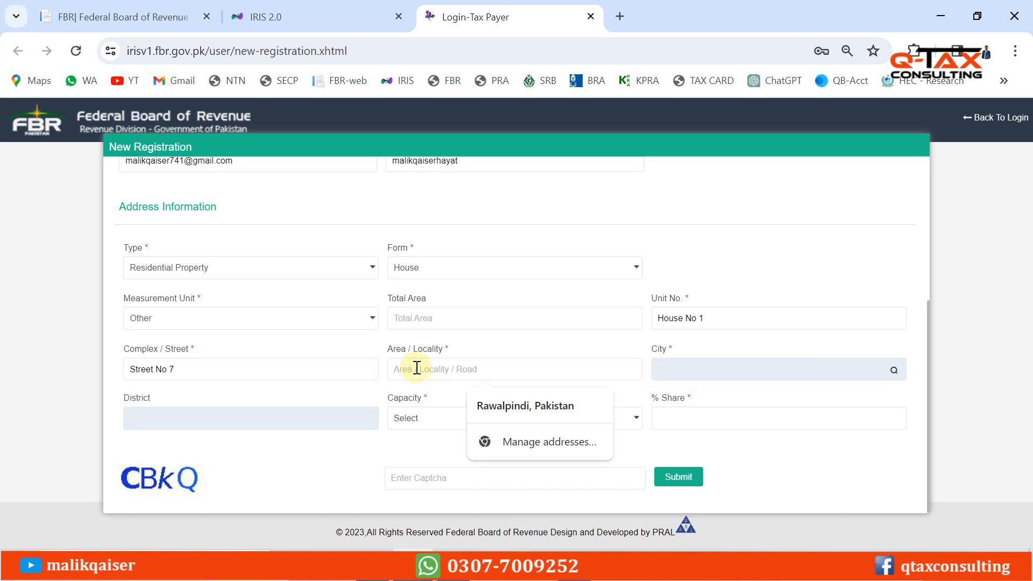
pyautogui.write('ectore')
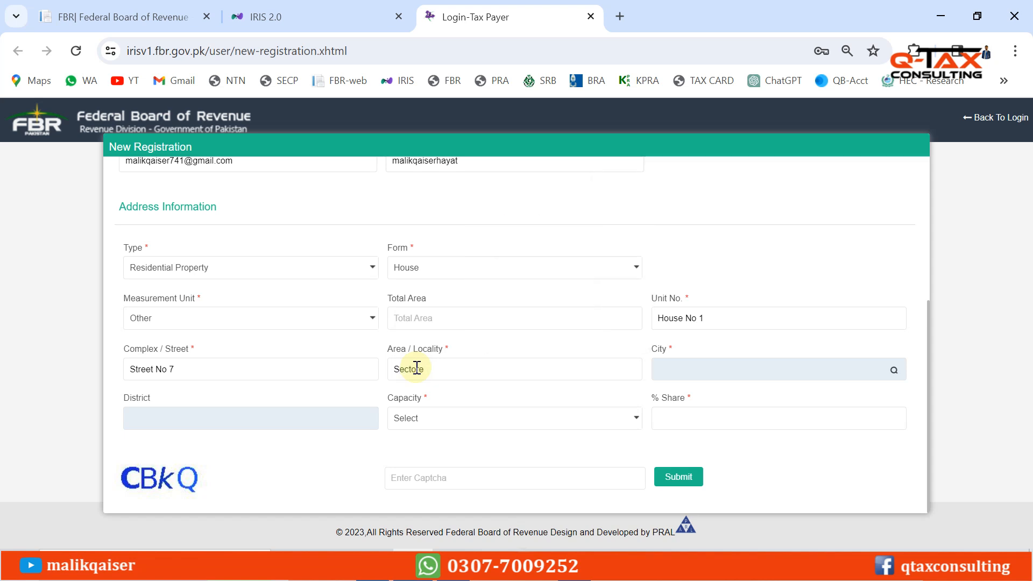
pyautogui.press('BackSpace')
pyautogui.press('BackSpace')
pyautogui.press('BackSpace')
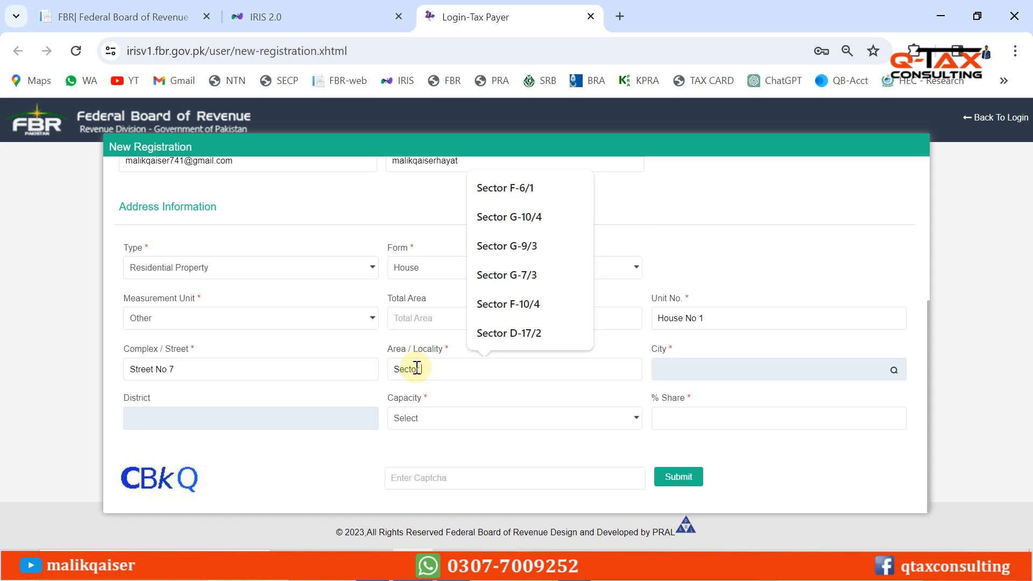
pyautogui.write('1-9')
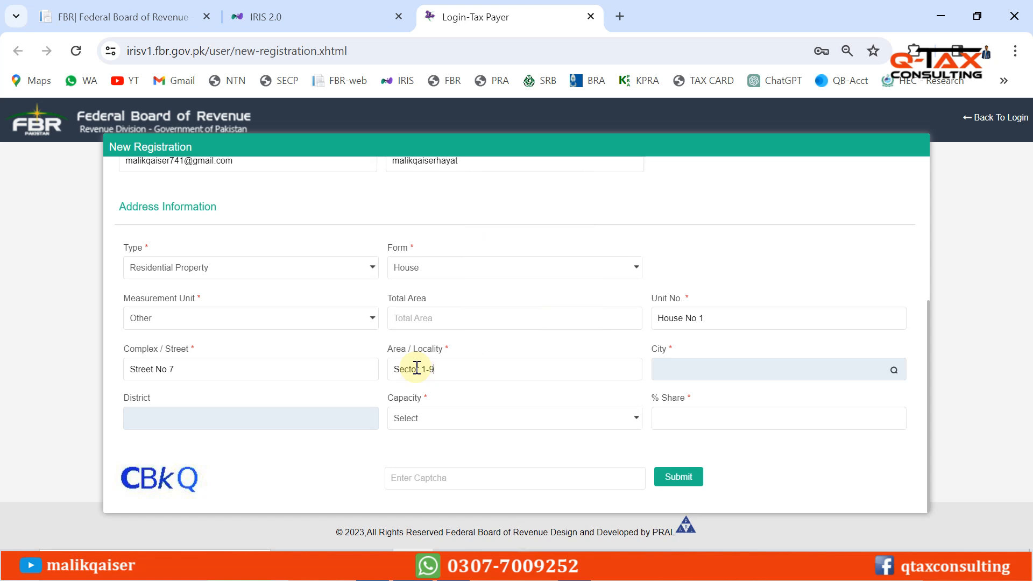
pyautogui.press('BackSpace')
pyautogui.press('BackSpace')
pyautogui.press('BackSpace')
pyautogui.press('BackSpace')
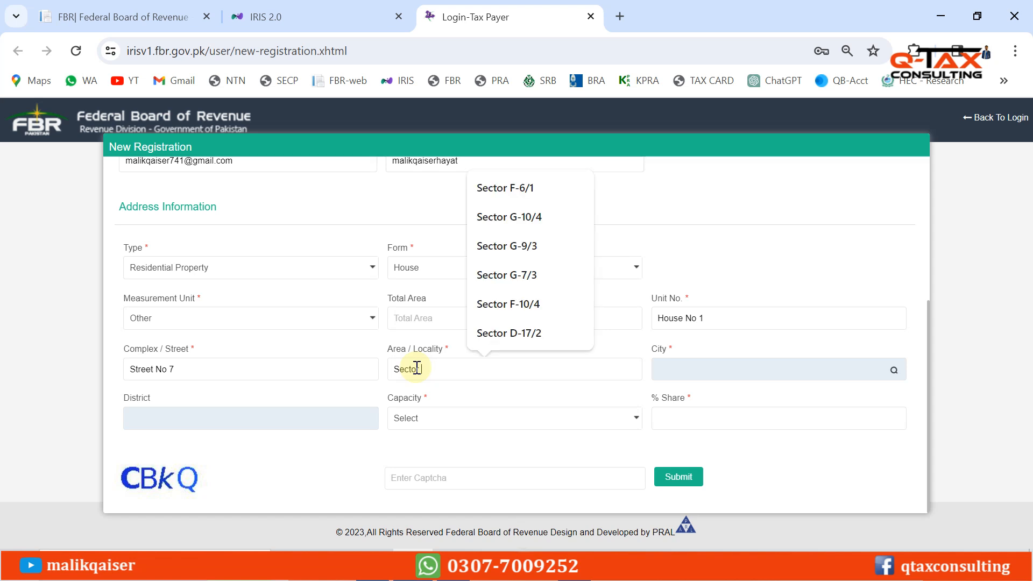
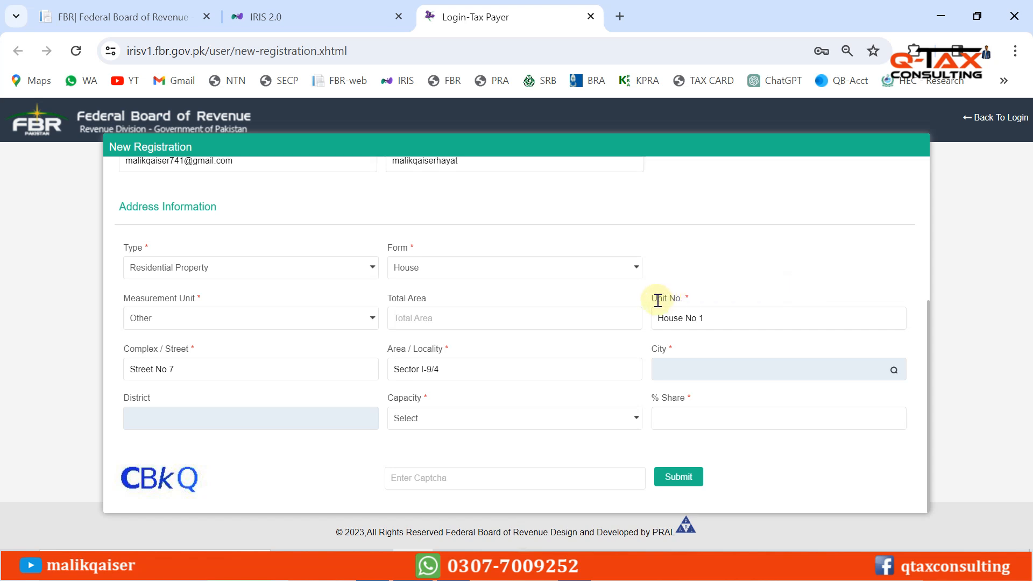
# Highlight the unit number, measurement unit and street entries to review them
pyautogui.moveTo(661, 299); pyautogui.dragTo(684, 298)
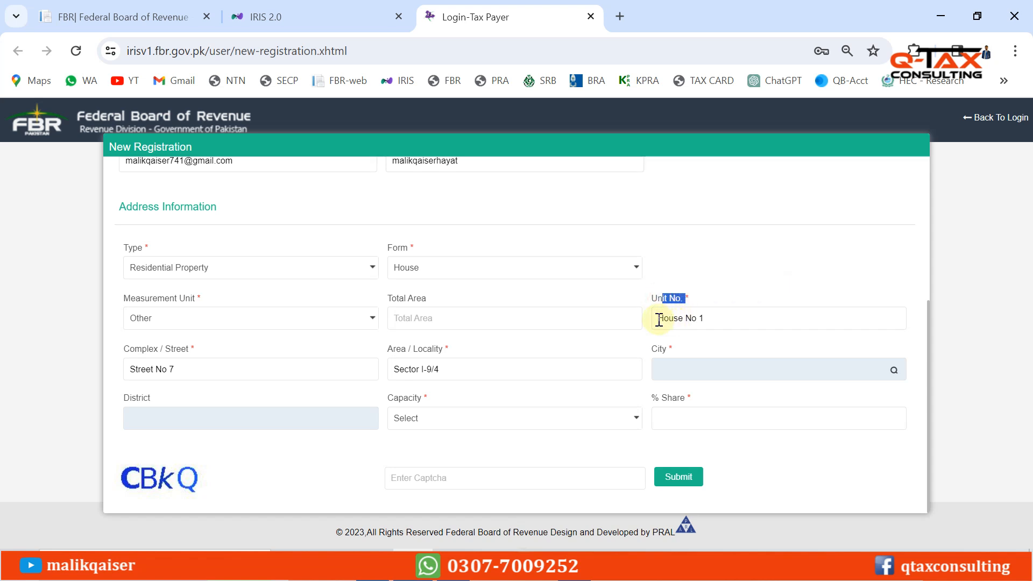
pyautogui.click(659, 320)
pyautogui.moveTo(658, 319); pyautogui.dragTo(710, 318)
pyautogui.click(699, 318)
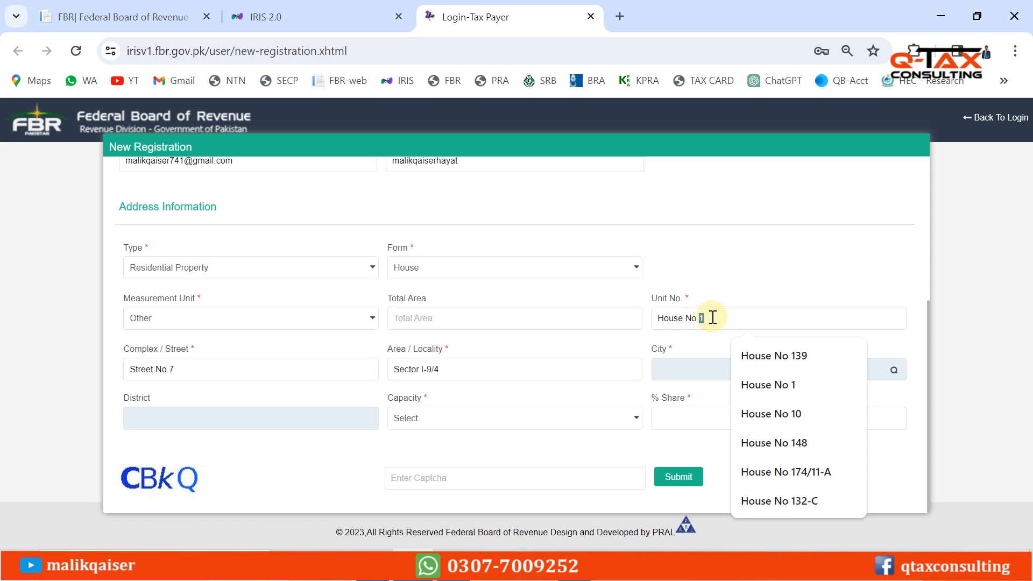
pyautogui.click(745, 276)
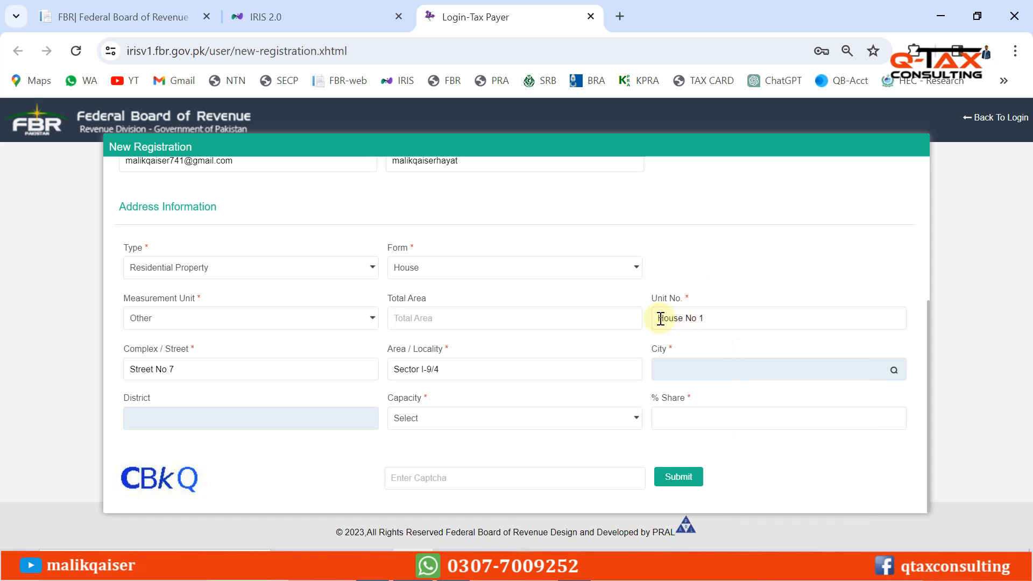
pyautogui.moveTo(661, 318); pyautogui.dragTo(715, 318)
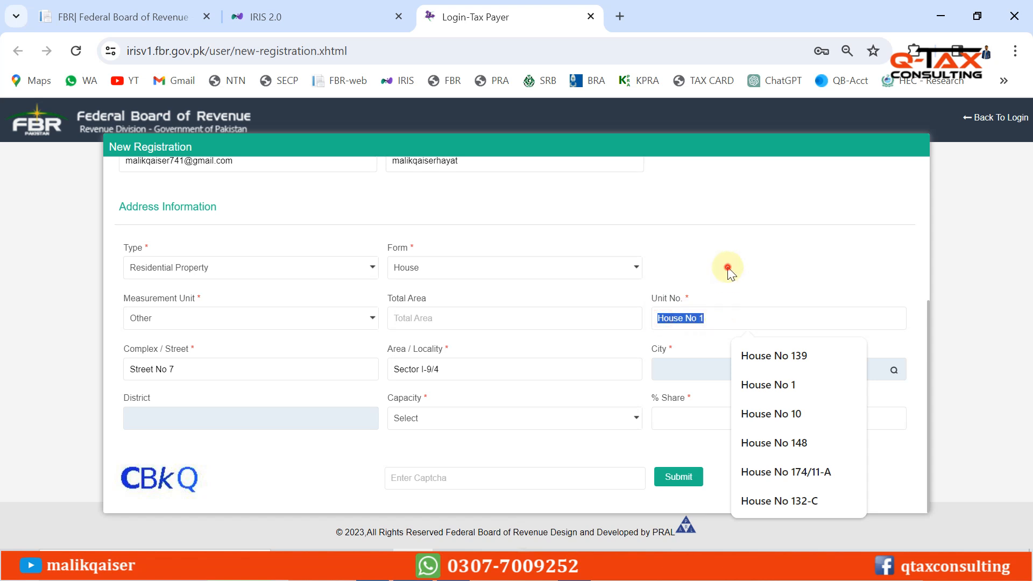
pyautogui.moveTo(728, 281); pyautogui.dragTo(160, 325)
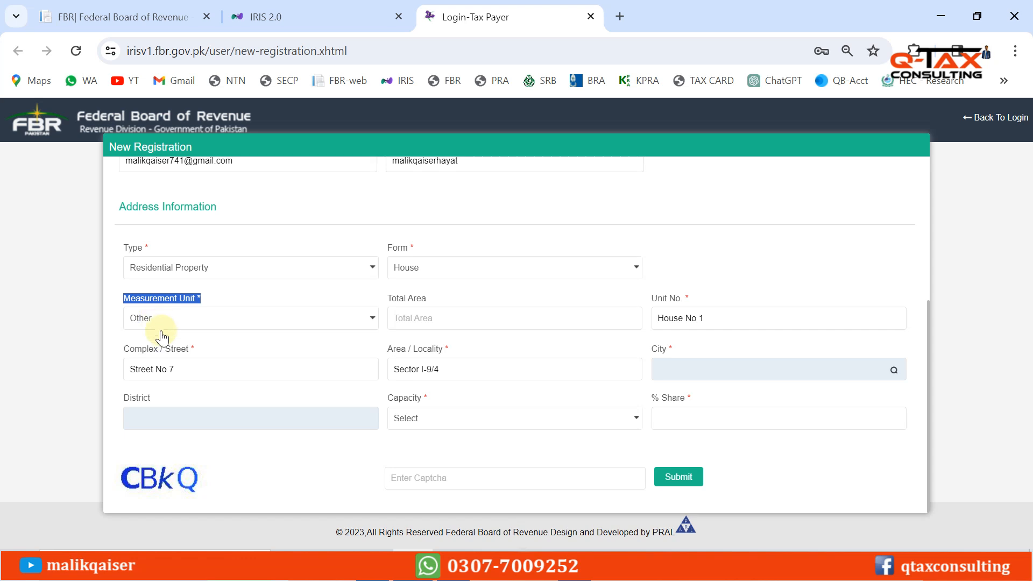
pyautogui.click(193, 368)
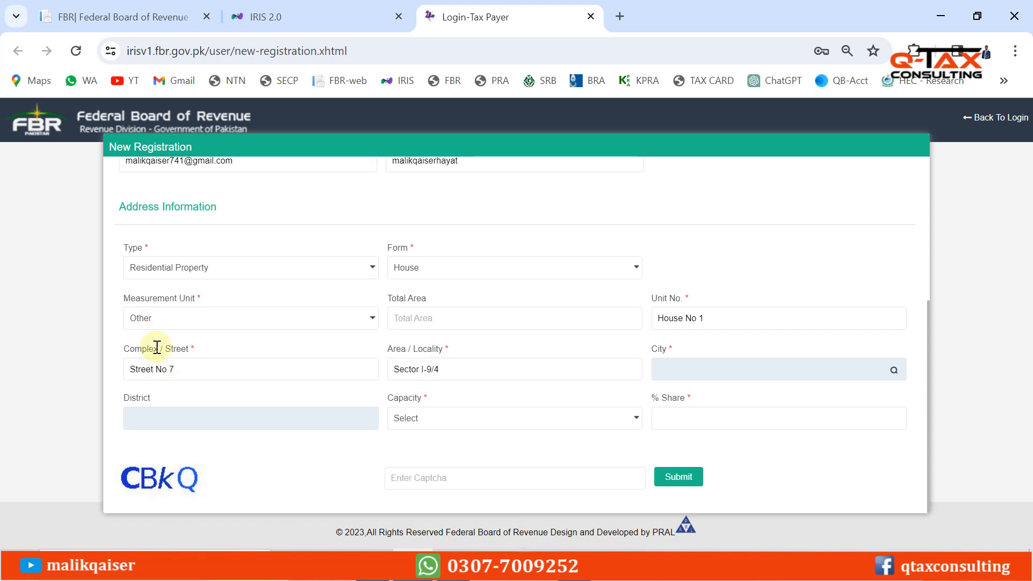
pyautogui.moveTo(126, 350); pyautogui.dragTo(195, 348)
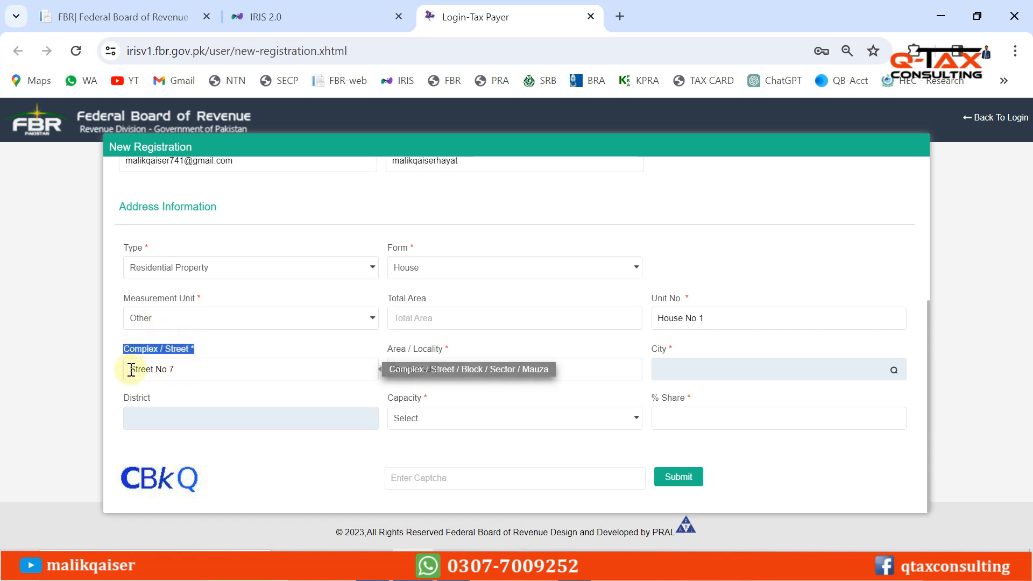
pyautogui.click(205, 368)
pyautogui.moveTo(205, 368); pyautogui.dragTo(115, 368)
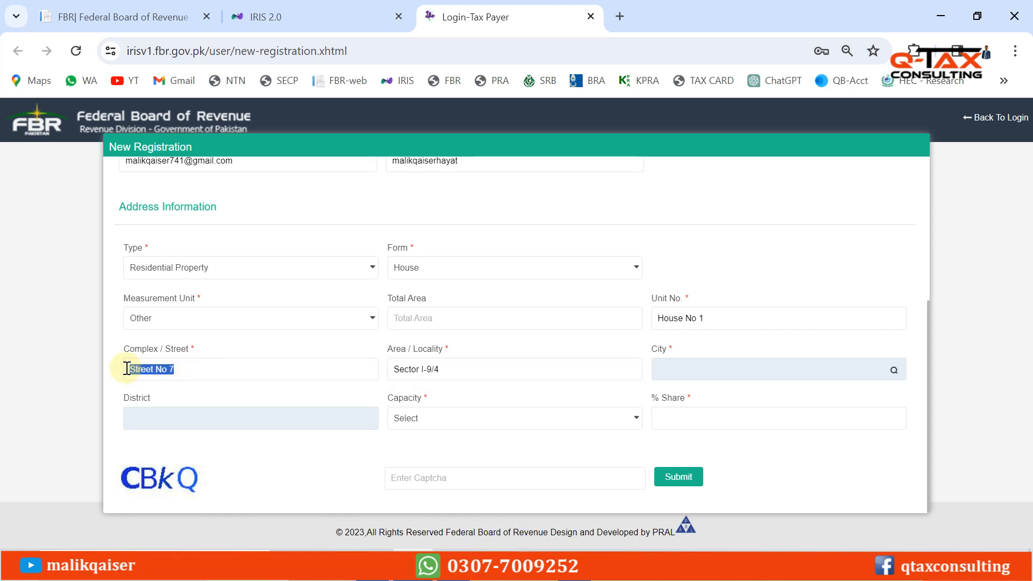
pyautogui.click(837, 389)
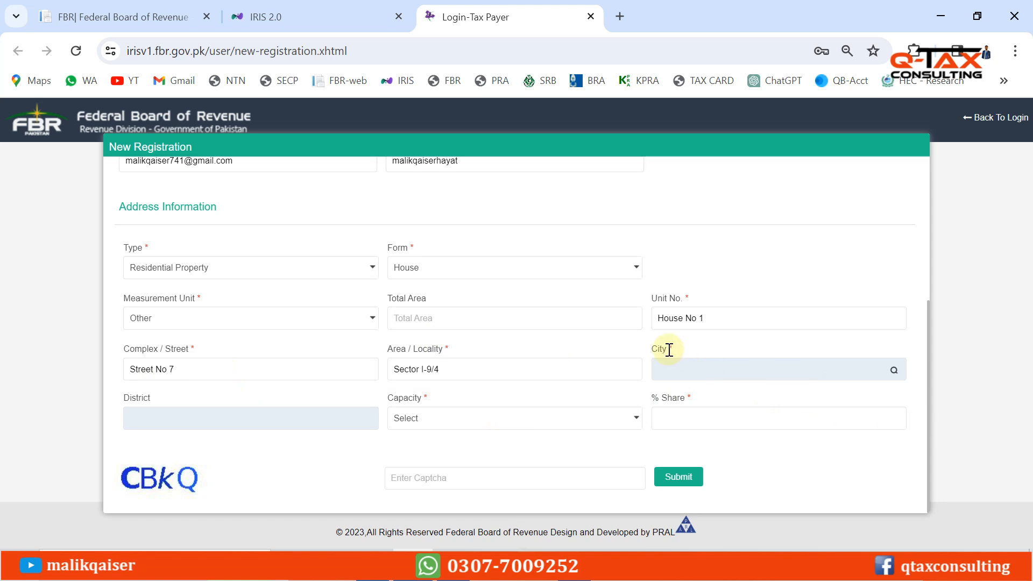
# Search the city list for islamabad and select Islamabad as the city
pyautogui.click(893, 371)
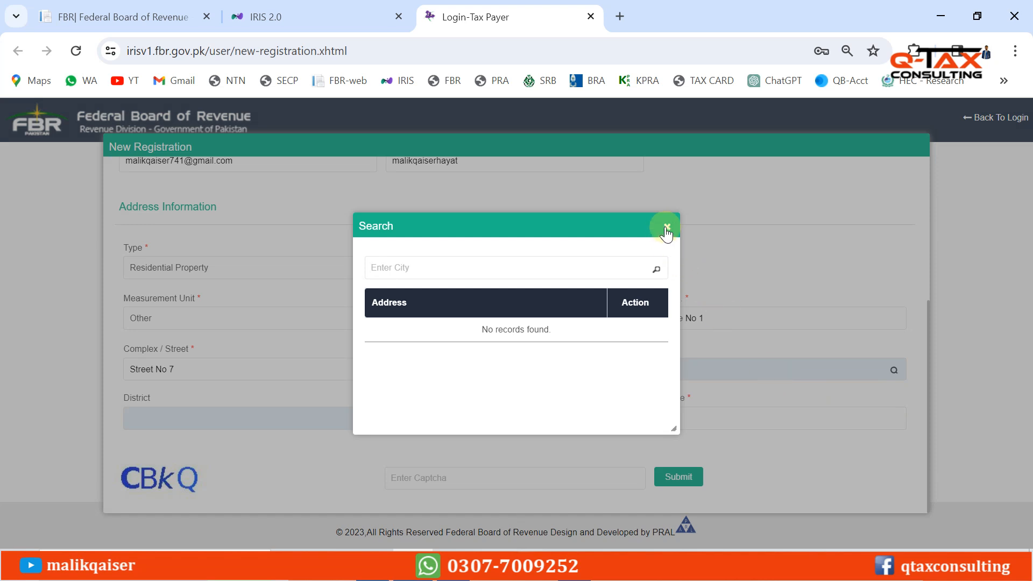
pyautogui.click(666, 227)
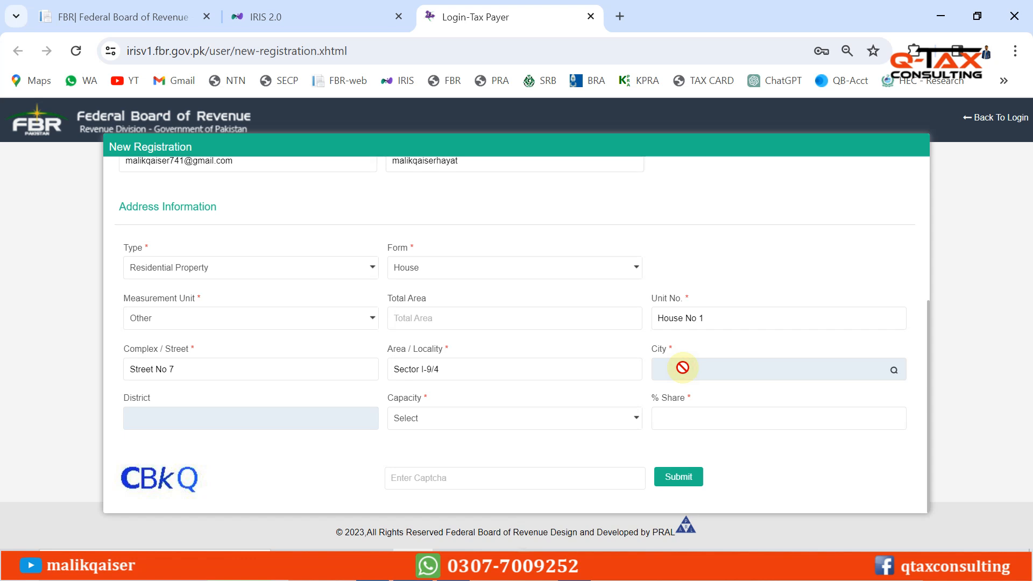
pyautogui.click(894, 371)
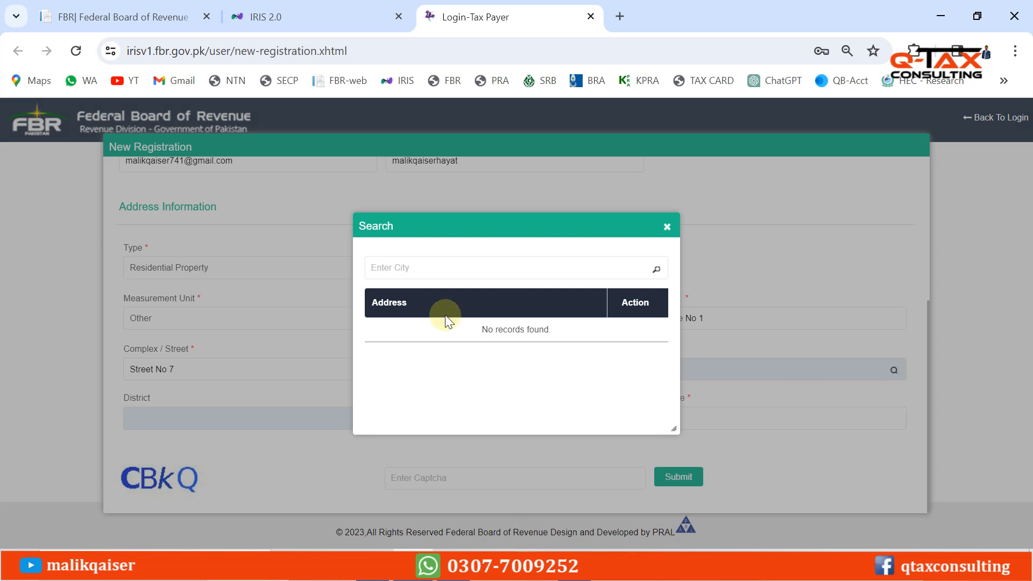
pyautogui.click(423, 269)
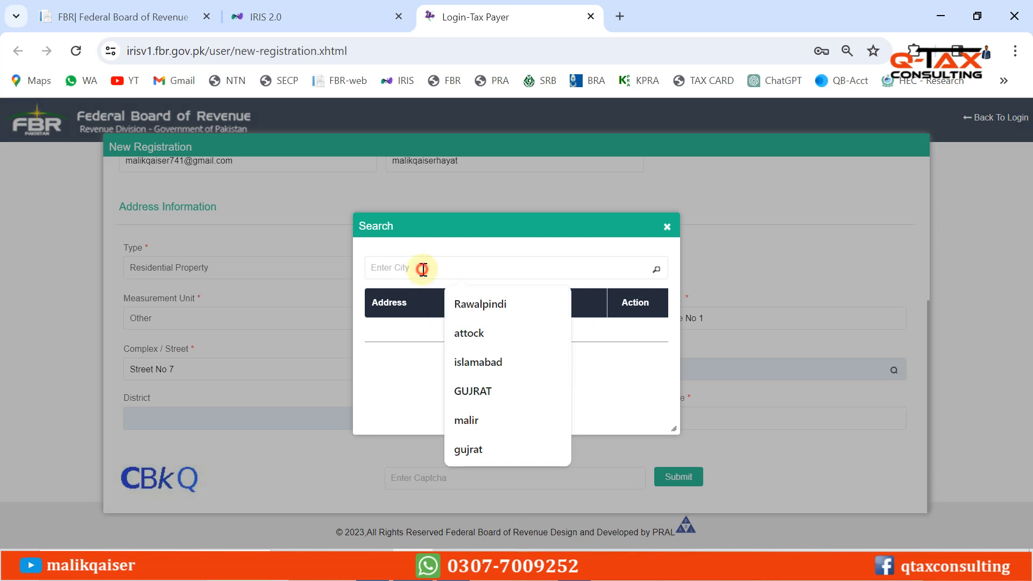
pyautogui.write('islamabad')
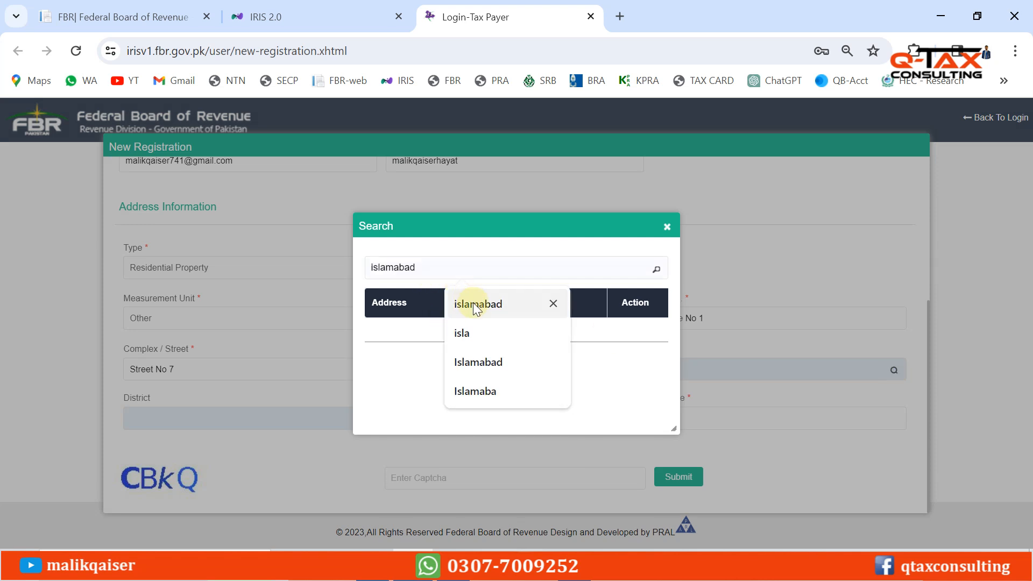
pyautogui.click(475, 305)
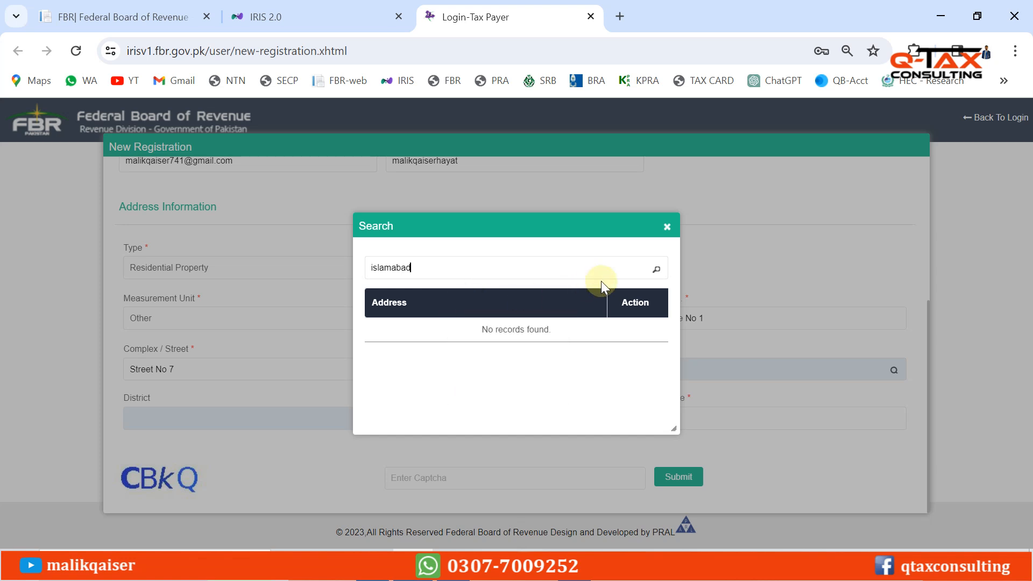
pyautogui.click(658, 270)
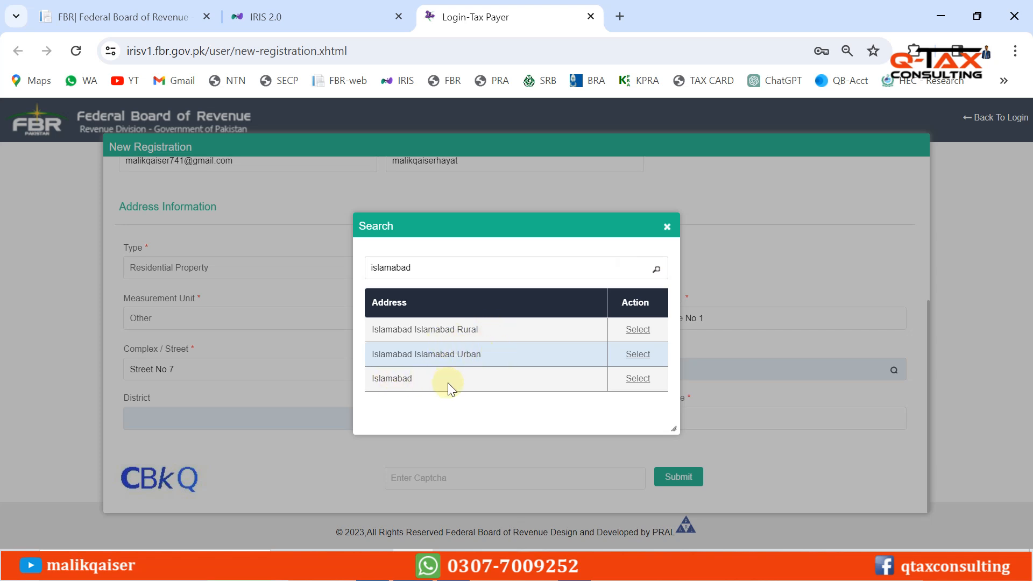
pyautogui.click(639, 380)
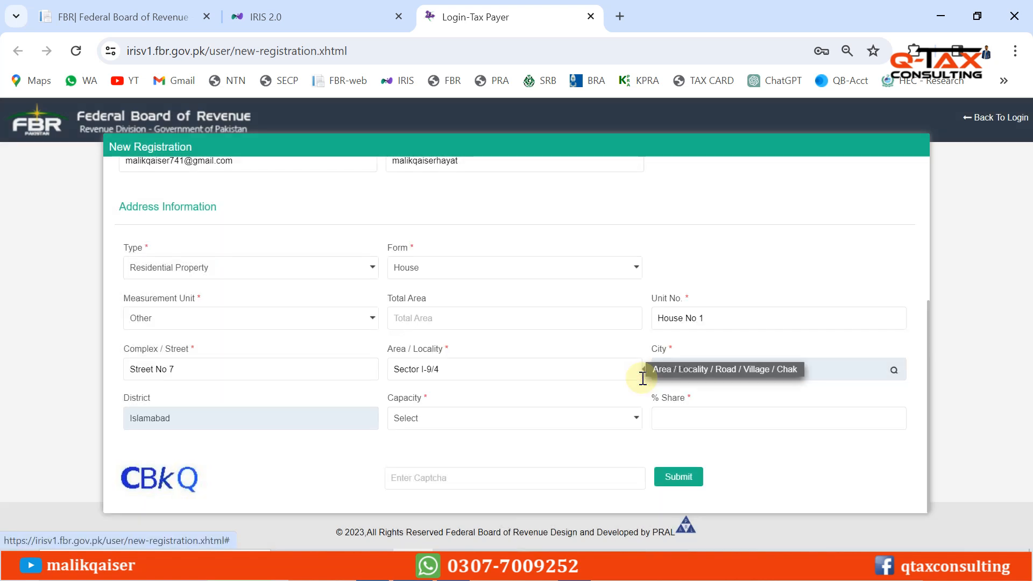
# Set Capacity to Benami / Lessee / Tenant / Franchisee / Occupant and % Share to 100
pyautogui.click(439, 422)
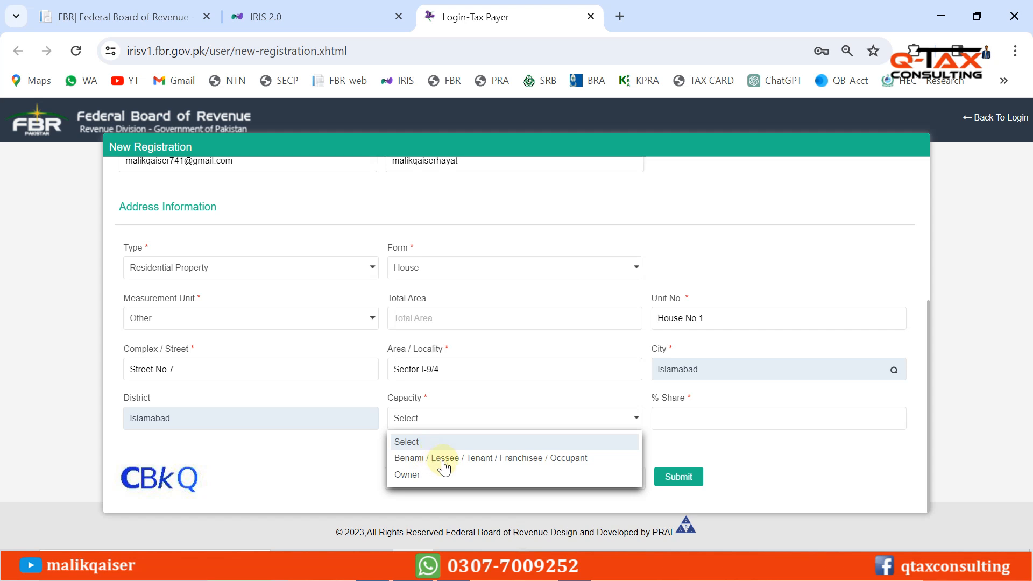
pyautogui.click(524, 459)
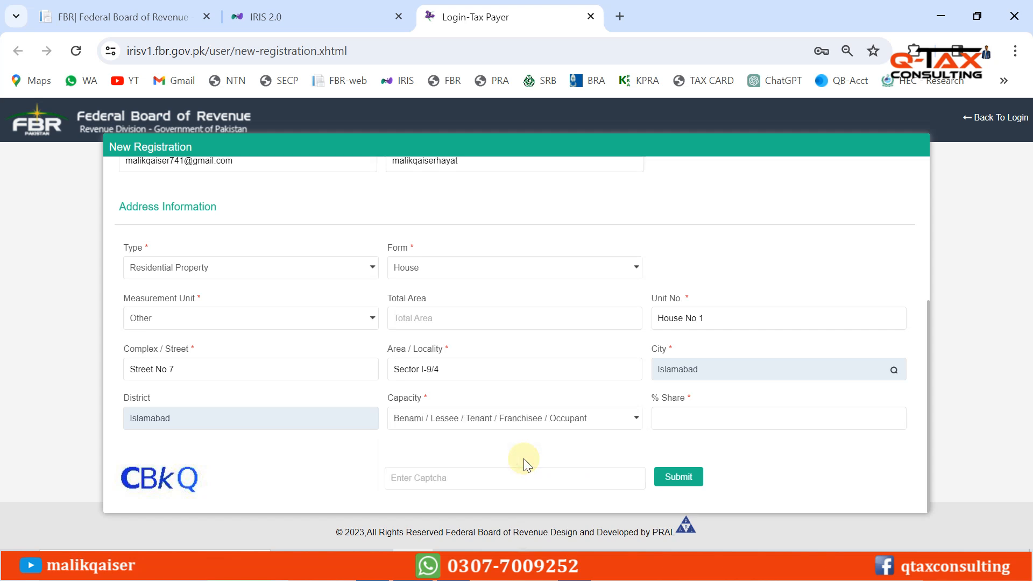
pyautogui.click(703, 416)
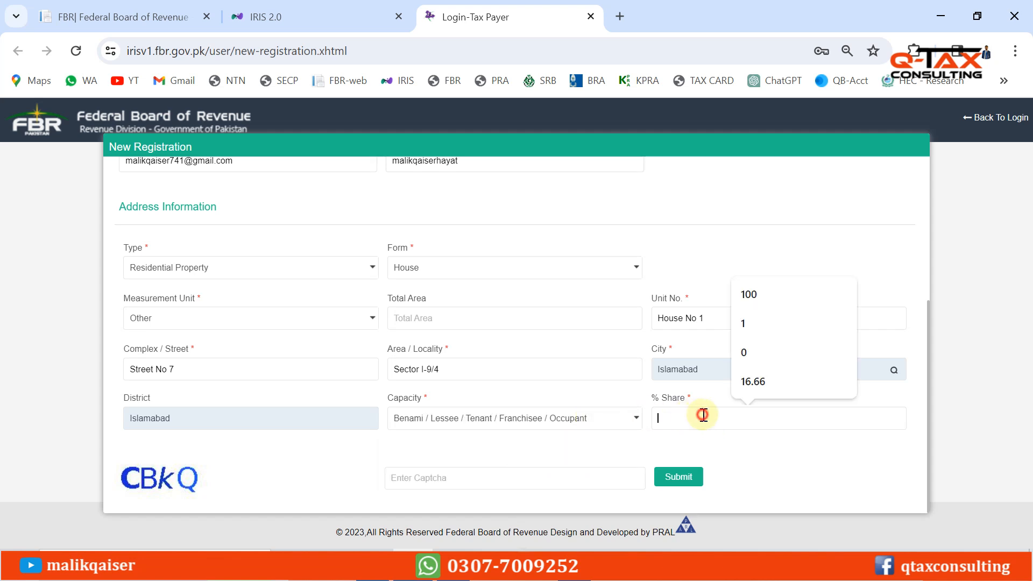
pyautogui.write('100')
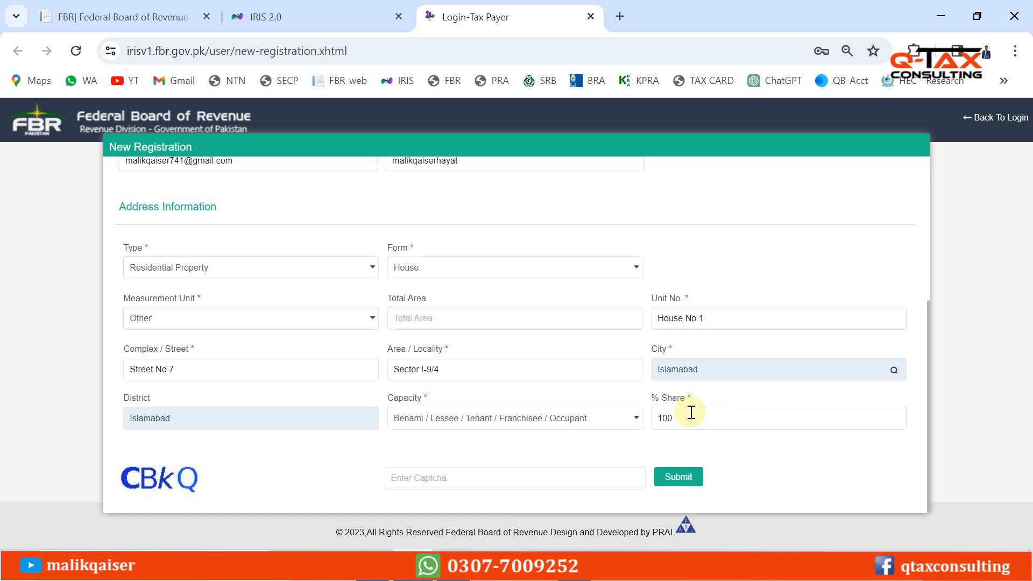
# Enter the displayed captcha and submit the completed address details
pyautogui.click(429, 482)
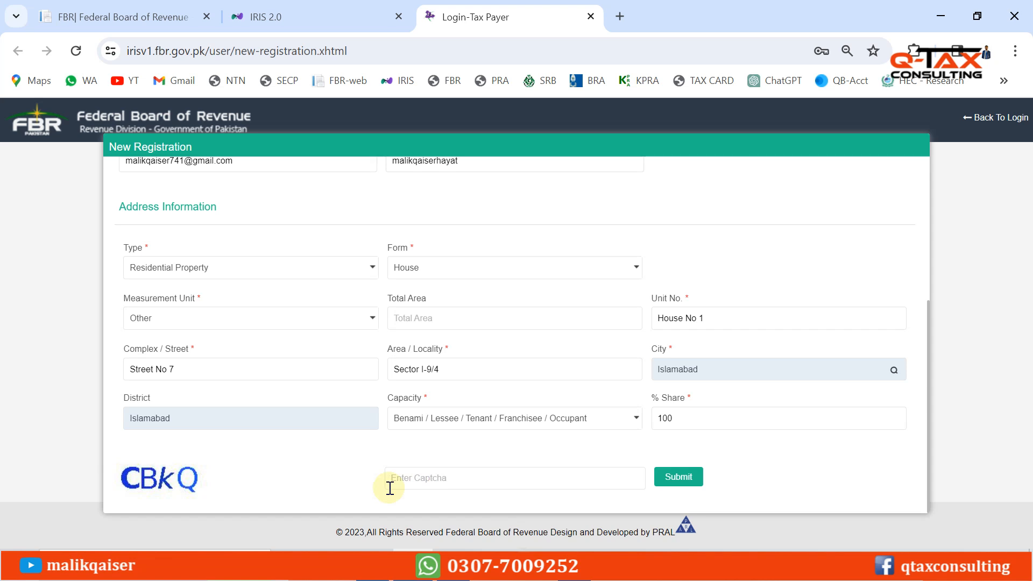
pyautogui.write('cBkQ')
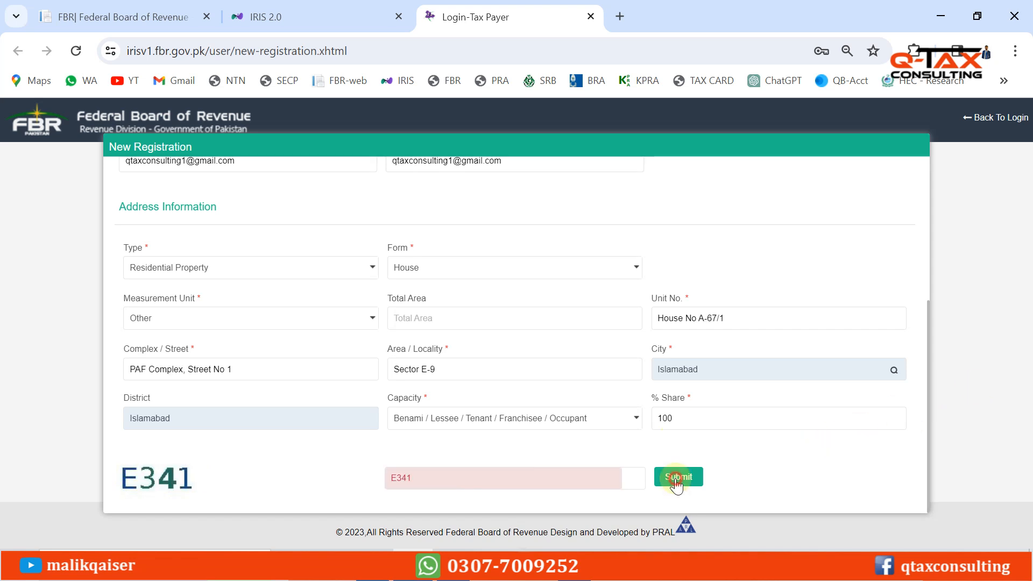
pyautogui.click(677, 478)
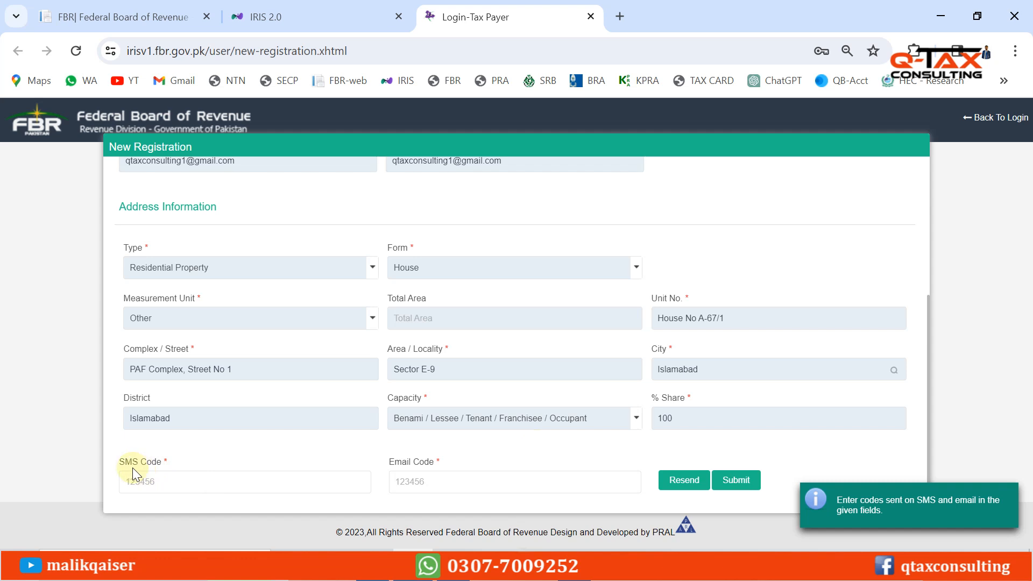
# Go over the SMS code help (msg to 9966), enter the six-digit verification code and submit
pyautogui.moveTo(121, 463); pyautogui.dragTo(166, 466)
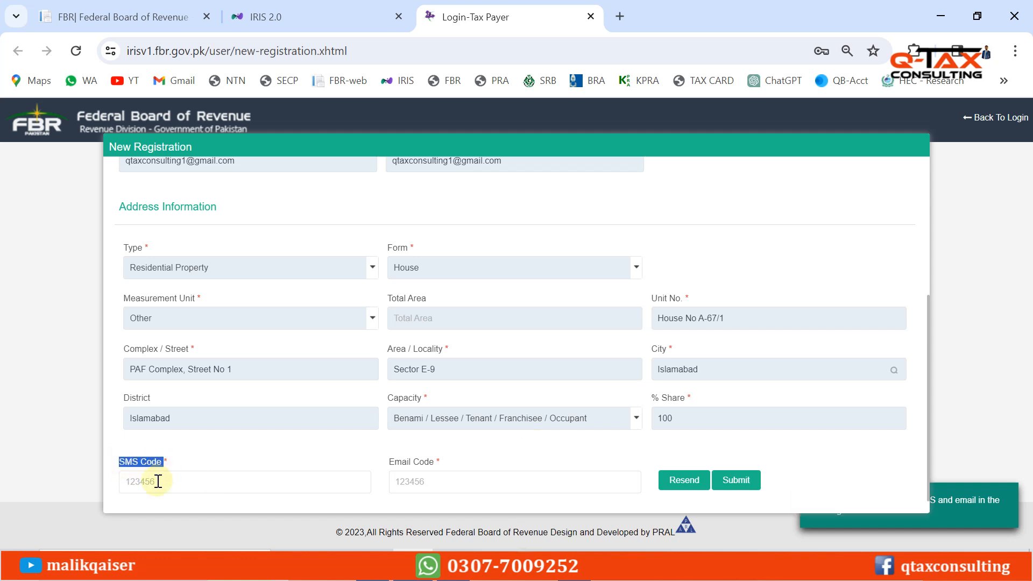
pyautogui.click(154, 480)
pyautogui.click(240, 460)
pyautogui.scroll(-1, 927, 366)
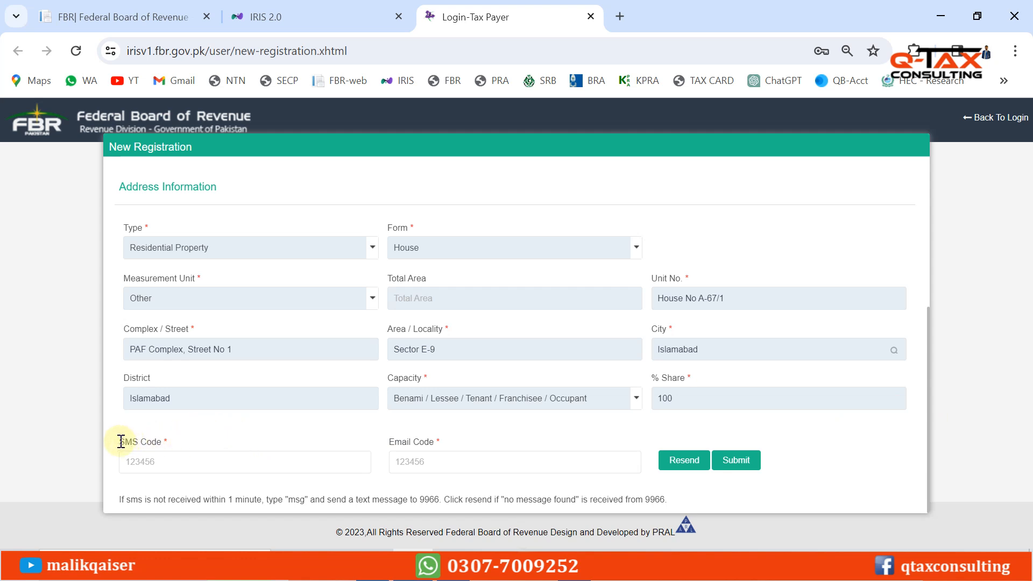
pyautogui.moveTo(119, 441); pyautogui.dragTo(166, 445)
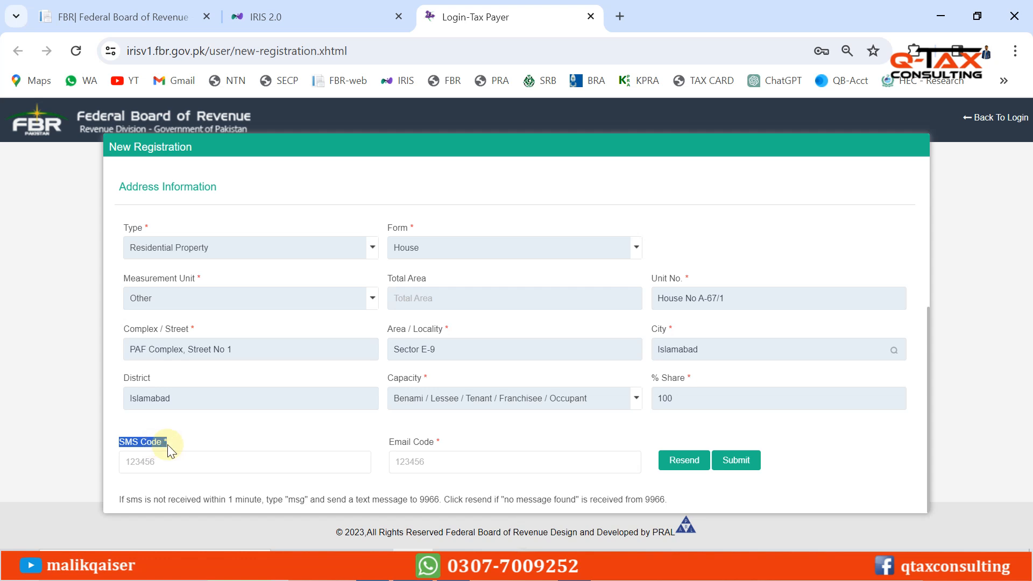
pyautogui.click(199, 441)
pyautogui.doubleClick(296, 500)
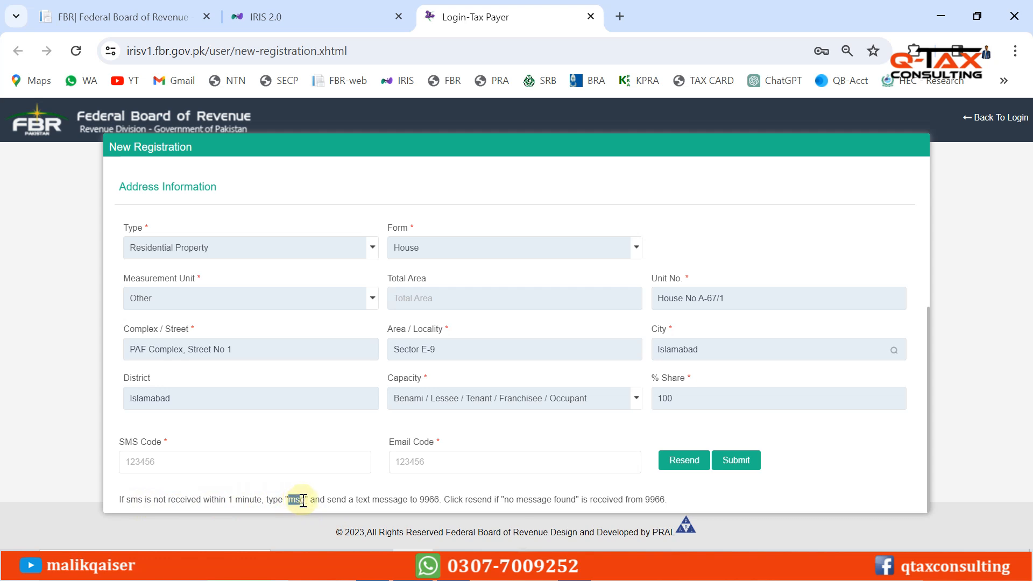
pyautogui.click(373, 514)
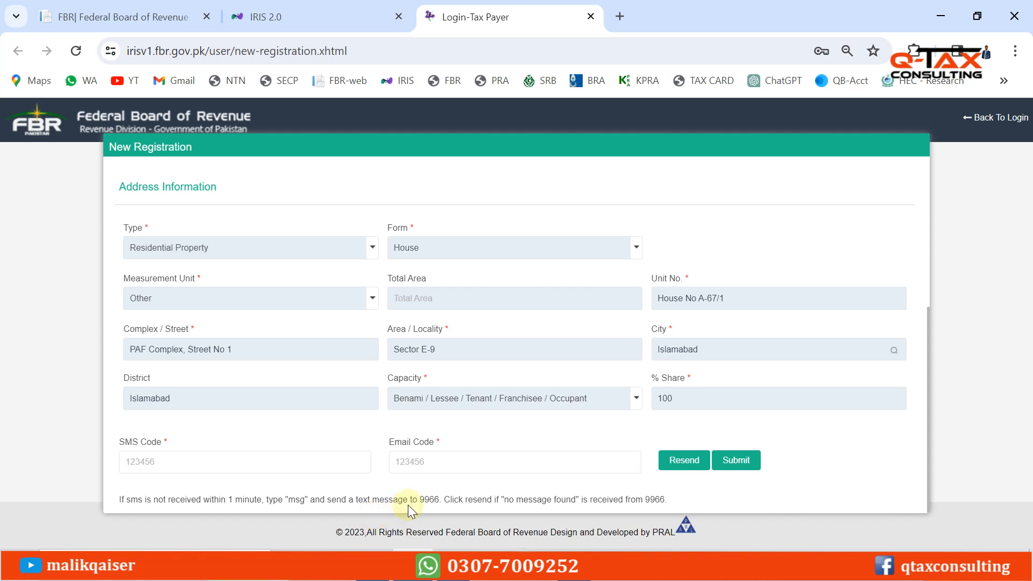
pyautogui.moveTo(420, 499); pyautogui.dragTo(441, 499)
pyautogui.click(218, 437)
pyautogui.write('••••••')
pyautogui.click(744, 466)
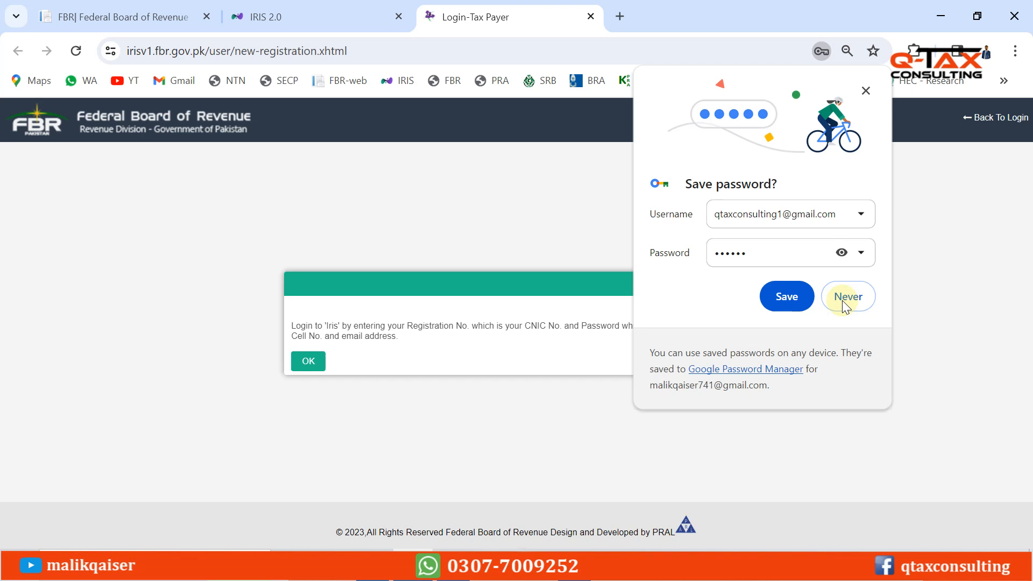
# Decline Chrome's password save with Never and close the IRIS login-info message
pyautogui.click(846, 299)
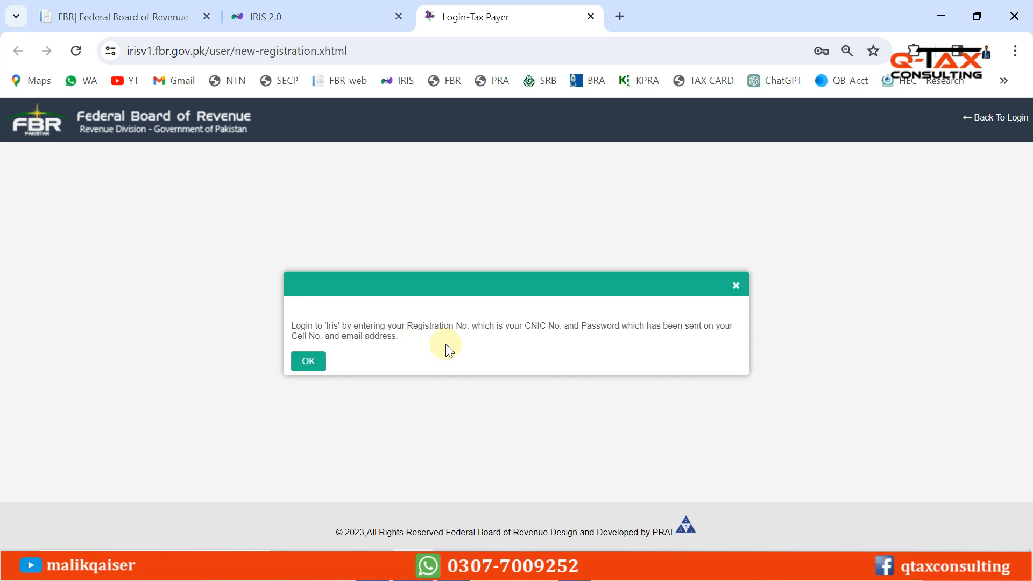
pyautogui.click(735, 285)
# Log in on the IRIS 2.0 tab using the autofilled registration number and password
pyautogui.click(337, 19)
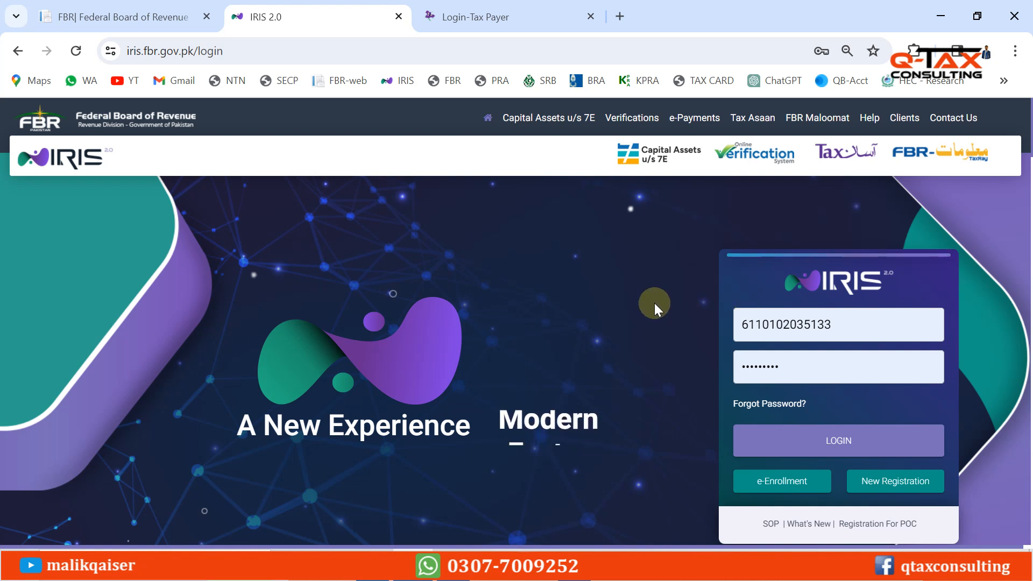
pyautogui.click(858, 323)
pyautogui.click(662, 244)
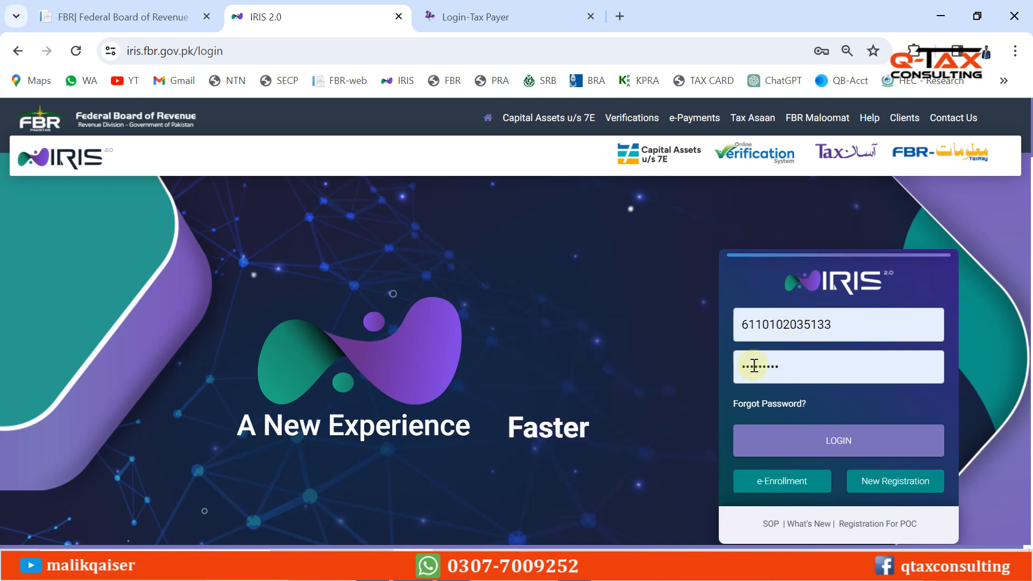
pyautogui.click(836, 442)
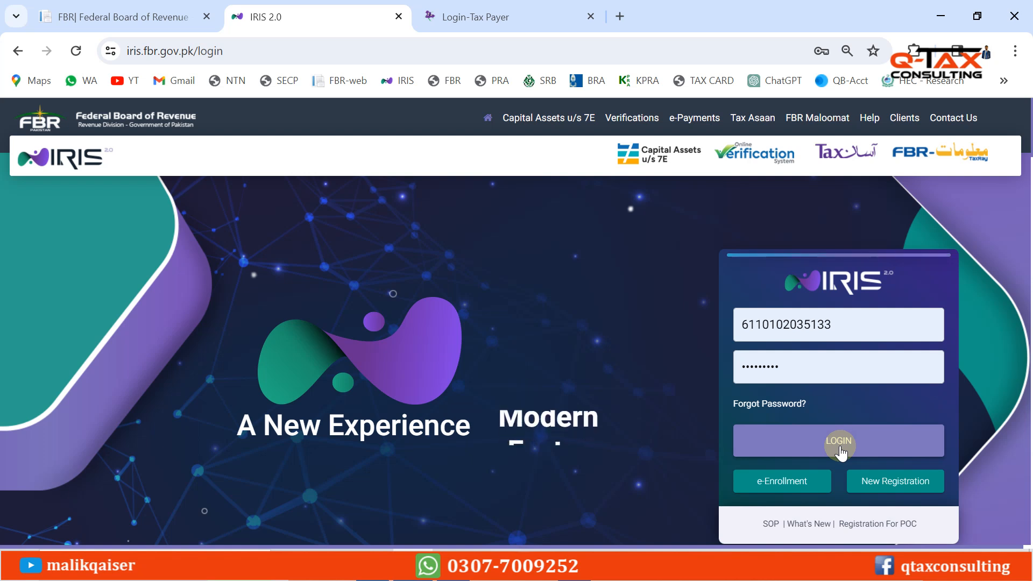
pyautogui.click(839, 445)
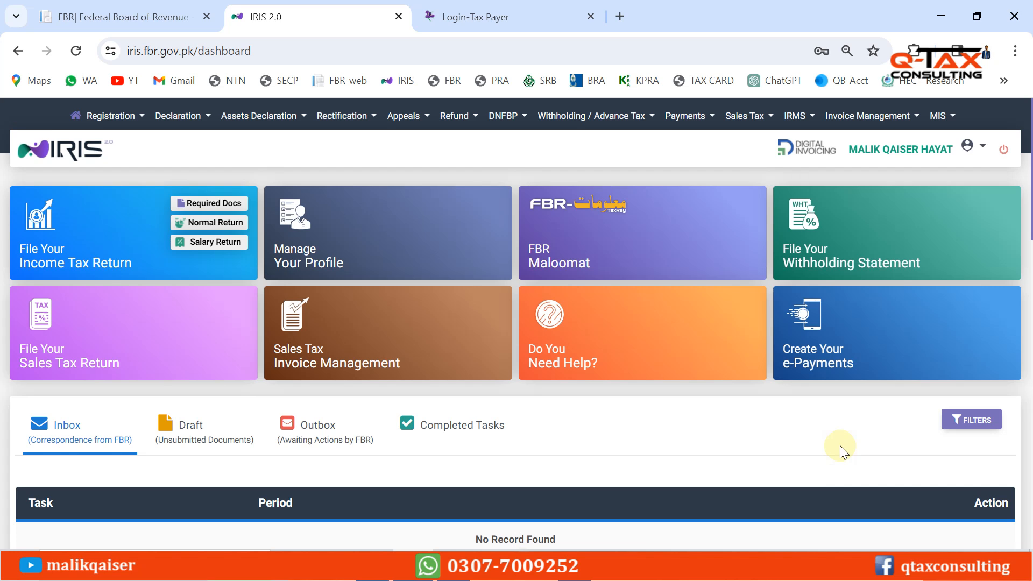
# Download the Registration certificate PDF from the account menu's Certificates submenu
pyautogui.moveTo(965, 242)
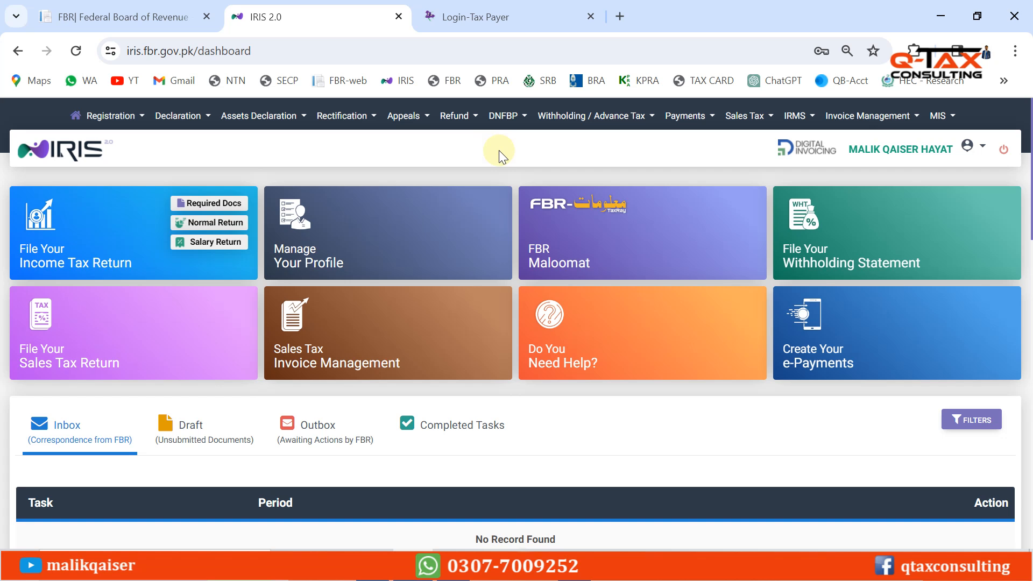
pyautogui.click(982, 146)
pyautogui.moveTo(903, 273)
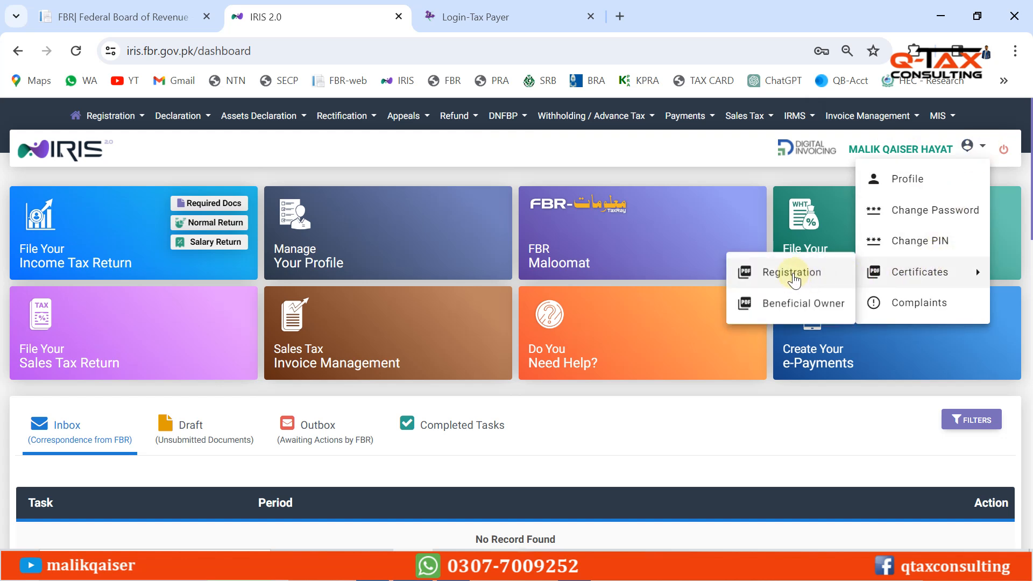
pyautogui.click(793, 273)
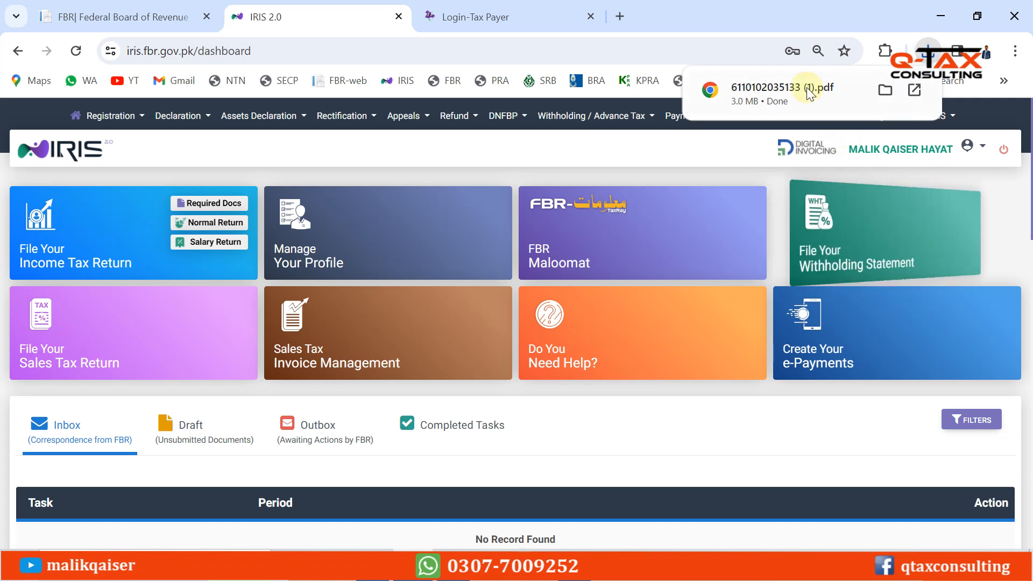
# Open the downloaded certificate PDF and scroll through its details (Individual, RTO ISLAMABAD, Activity Type Other)
pyautogui.click(784, 95)
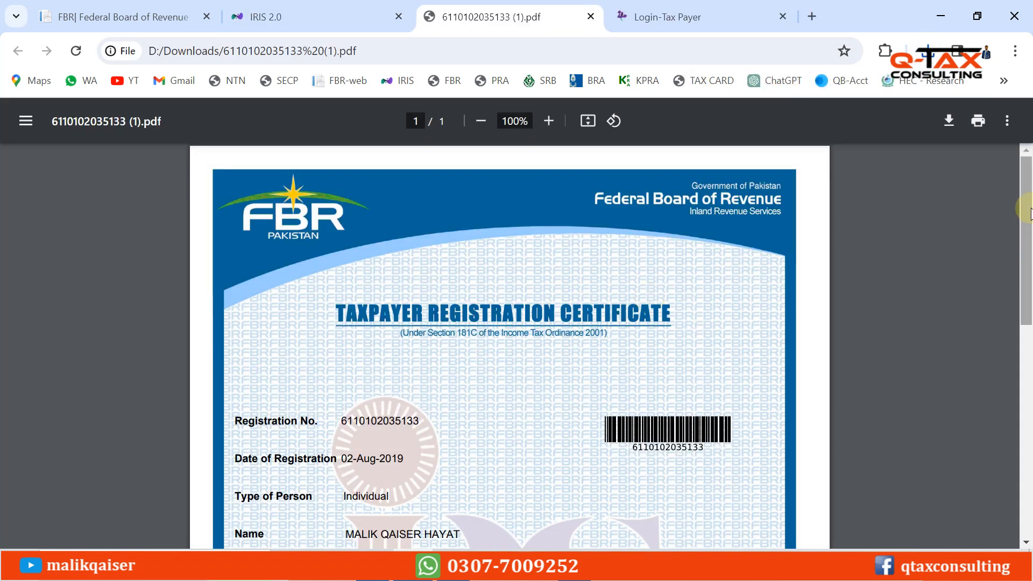
pyautogui.moveTo(1028, 212); pyautogui.dragTo(1018, 240)
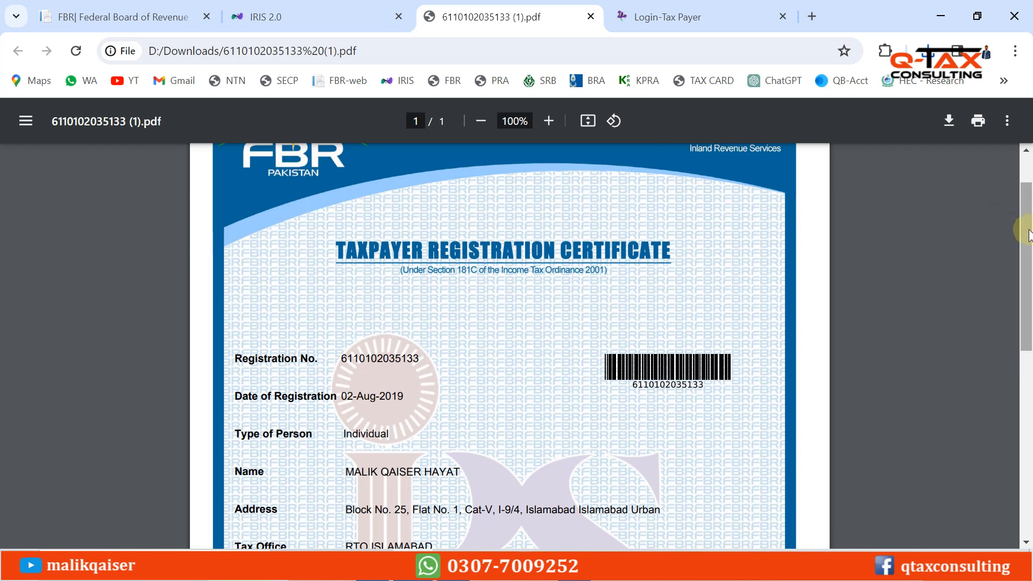
pyautogui.moveTo(1025, 231); pyautogui.dragTo(1030, 280)
pyautogui.scroll(-1, 1030, 280)
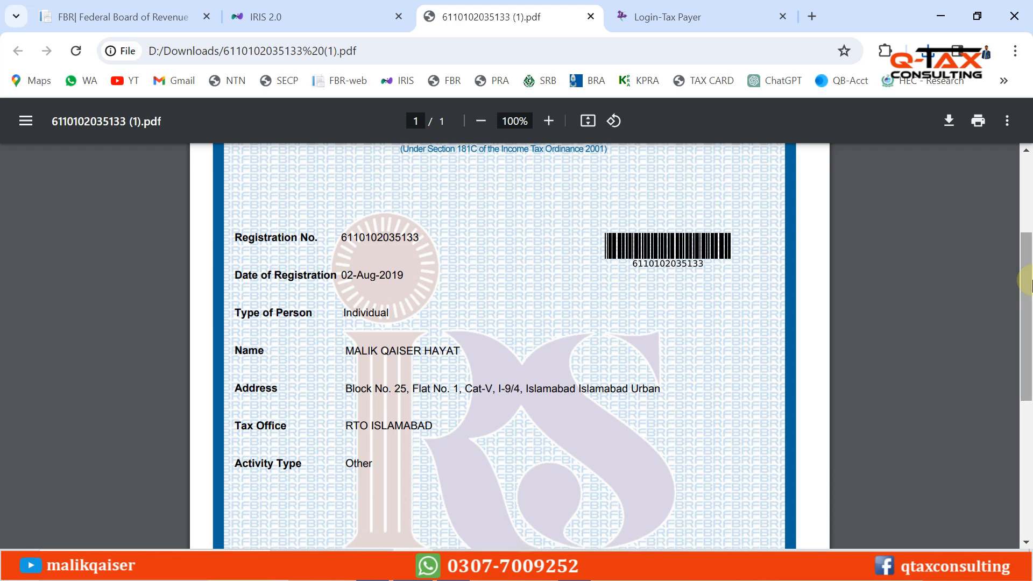
pyautogui.scroll(-2, 1030, 285)
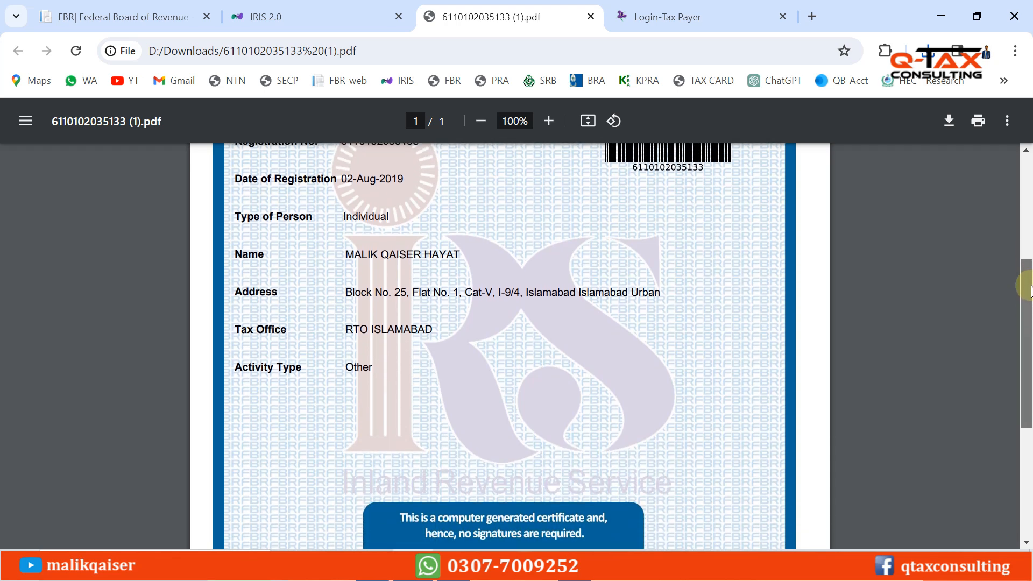
pyautogui.moveTo(1030, 290); pyautogui.dragTo(1024, 204)
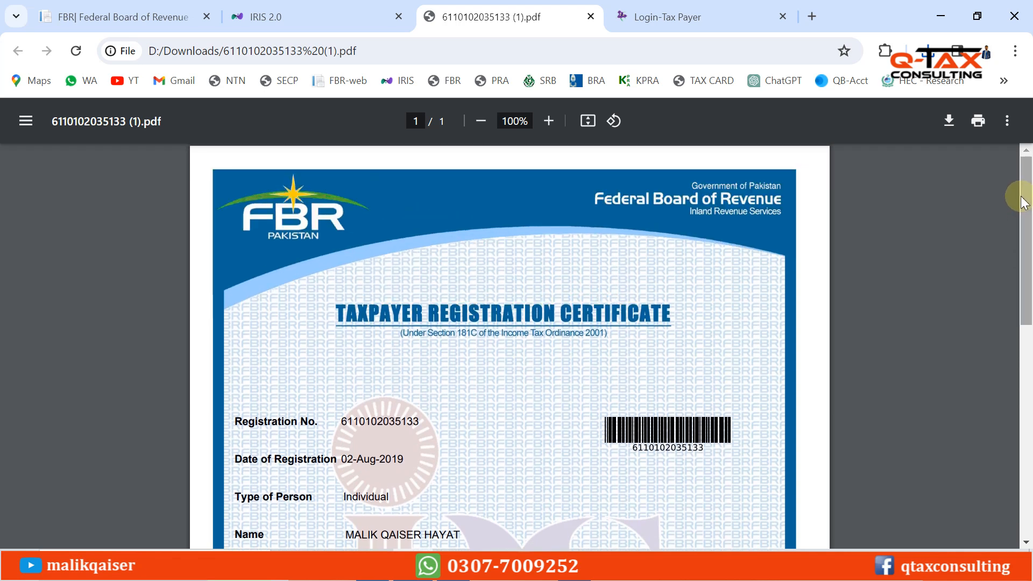
# Close the certificate, go back to the fbr.gov.pk tab and open the Online Verification Portal
pyautogui.click(590, 17)
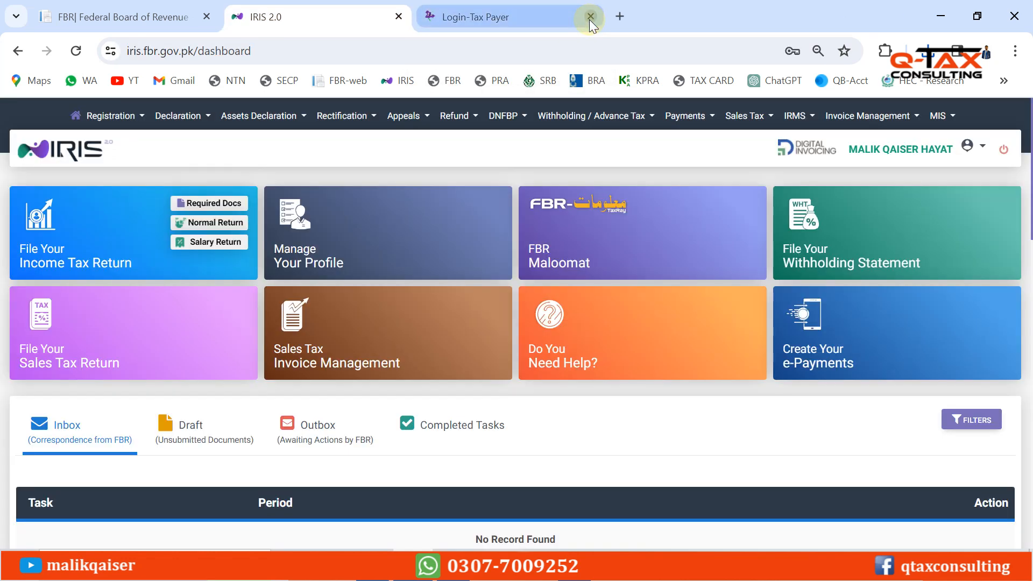
pyautogui.click(618, 17)
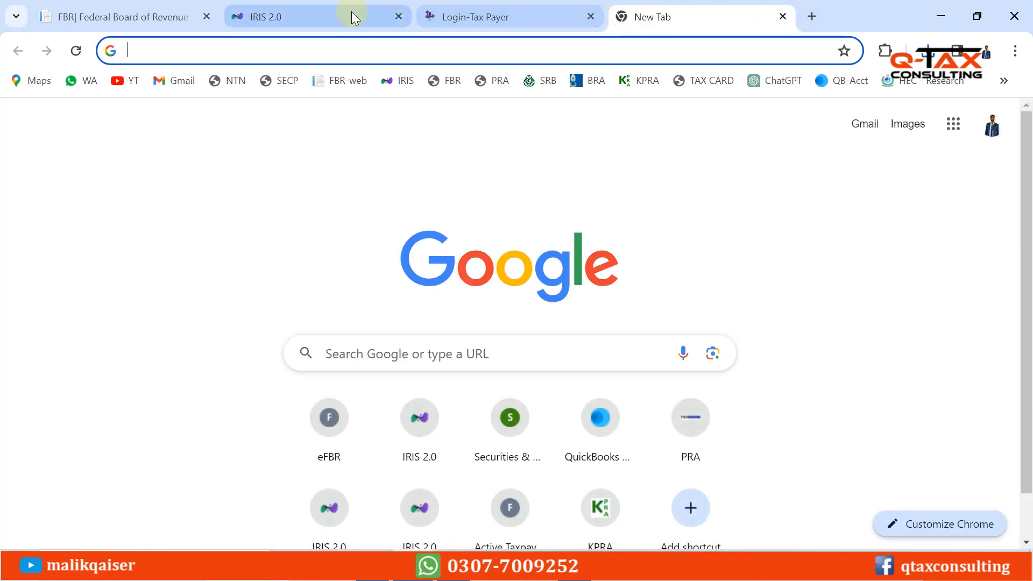
pyautogui.click(128, 15)
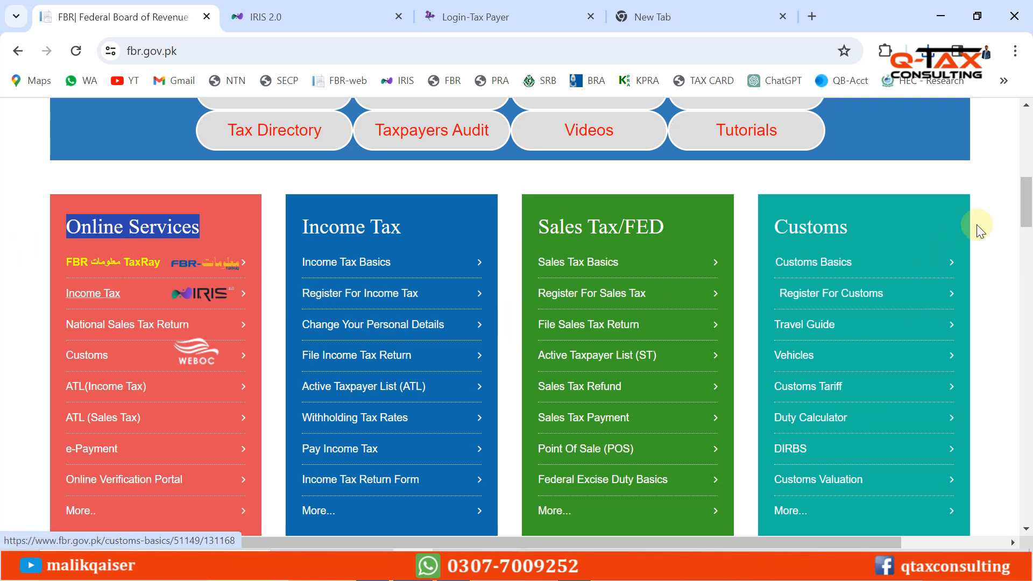
pyautogui.moveTo(1026, 203); pyautogui.dragTo(1028, 228)
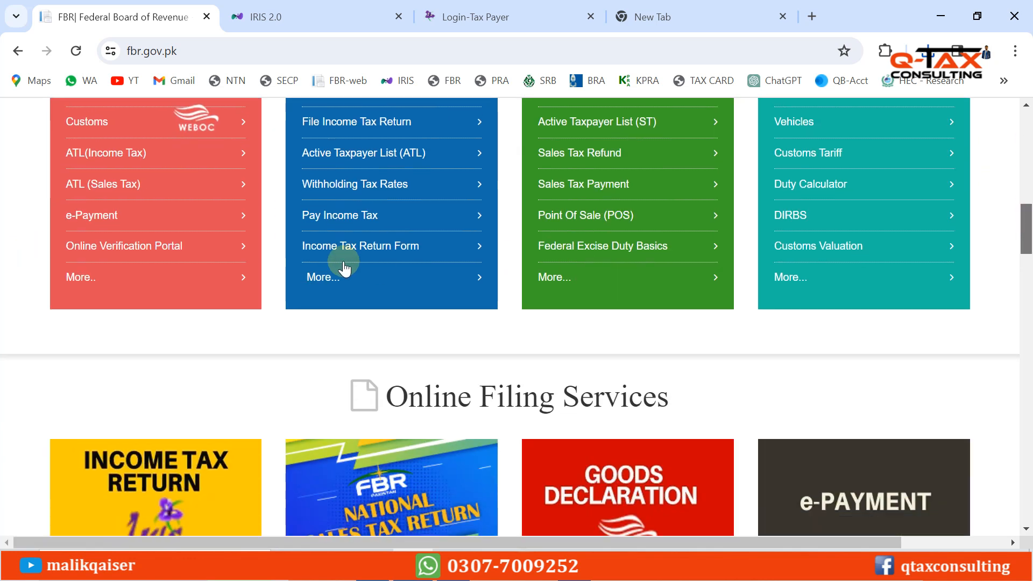
pyautogui.click(139, 249)
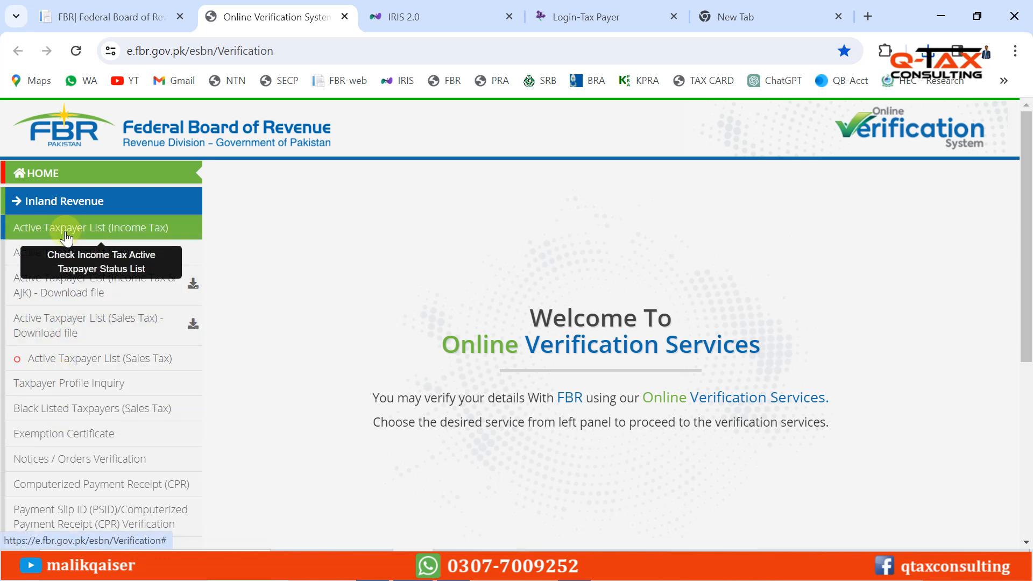
# Open Taxpayer Profile Inquiry, set Parameter Type to CNIC and paste the registration number
pyautogui.click(114, 388)
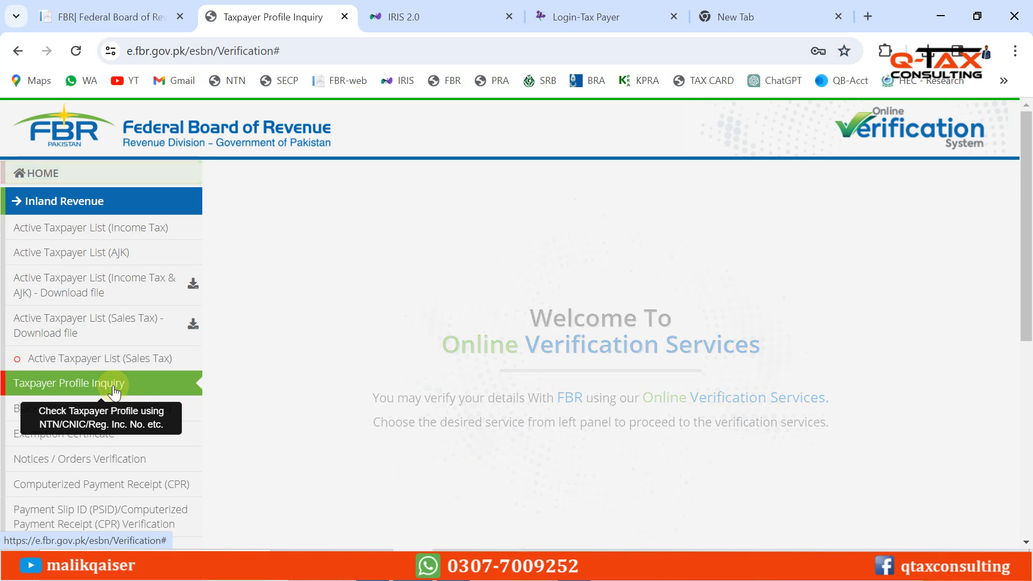
pyautogui.click(380, 281)
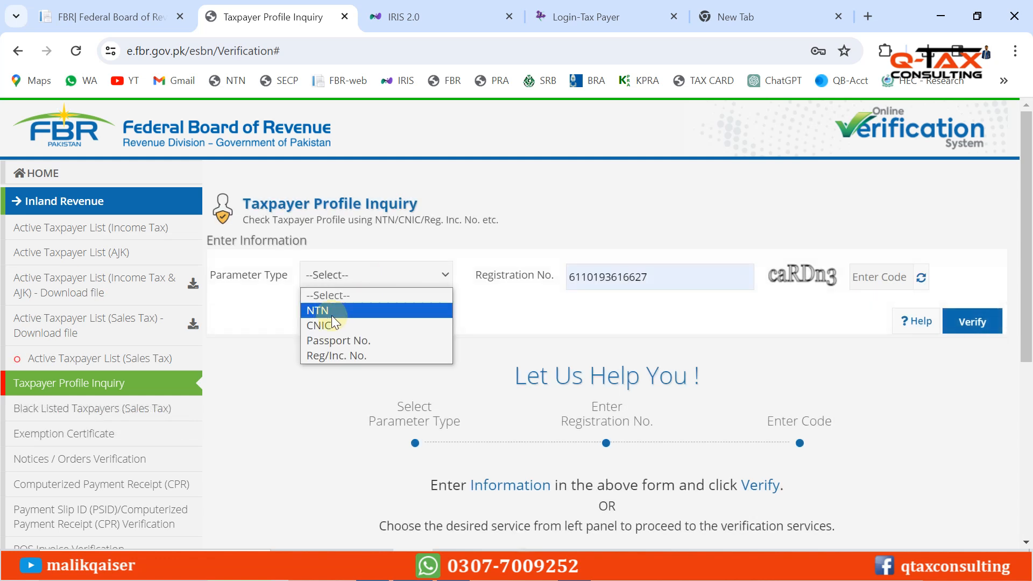
pyautogui.click(329, 280)
pyautogui.click(341, 277)
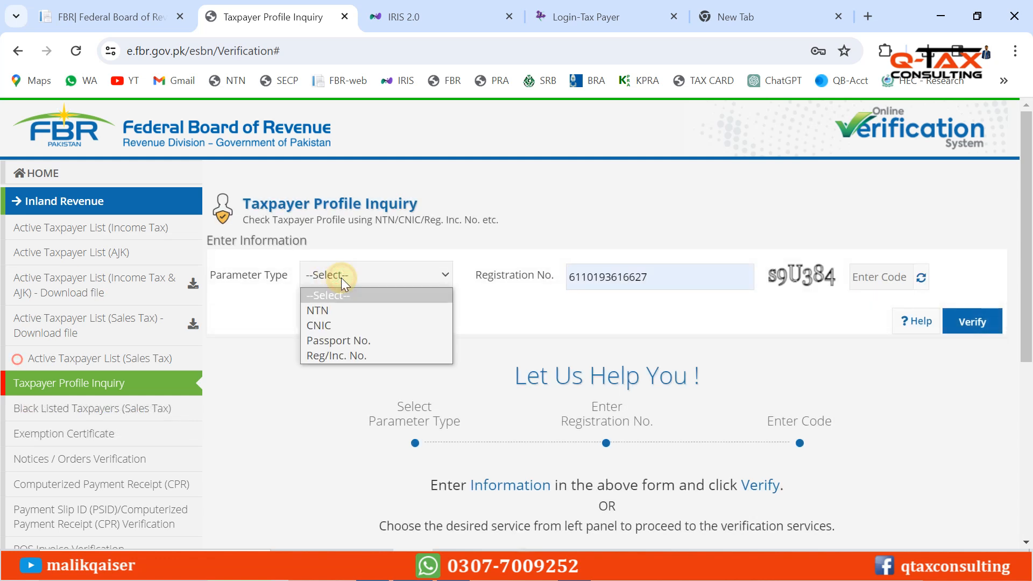
pyautogui.click(327, 324)
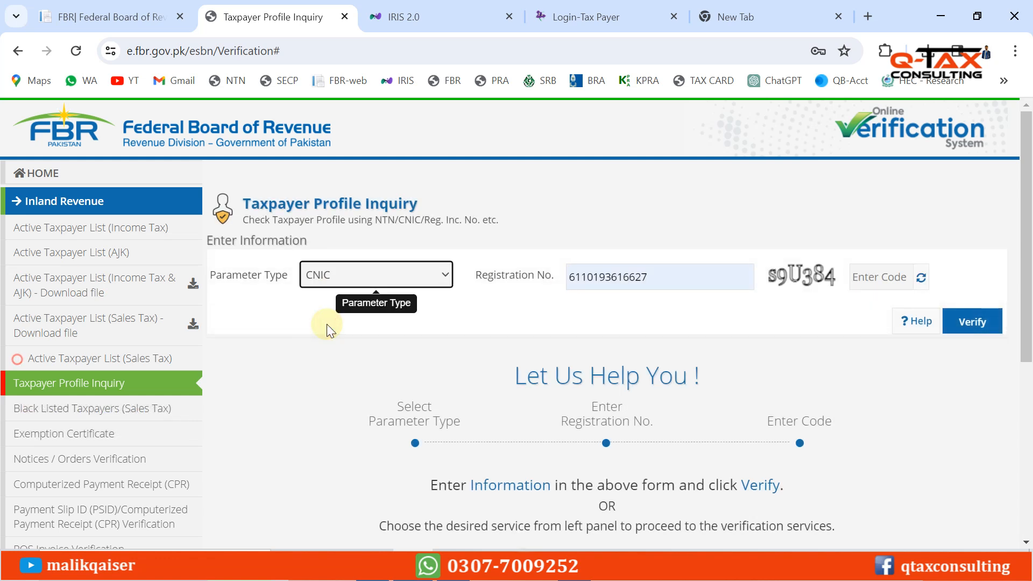
pyautogui.press('Tab')
pyautogui.hotkey('ctrl', 'v')
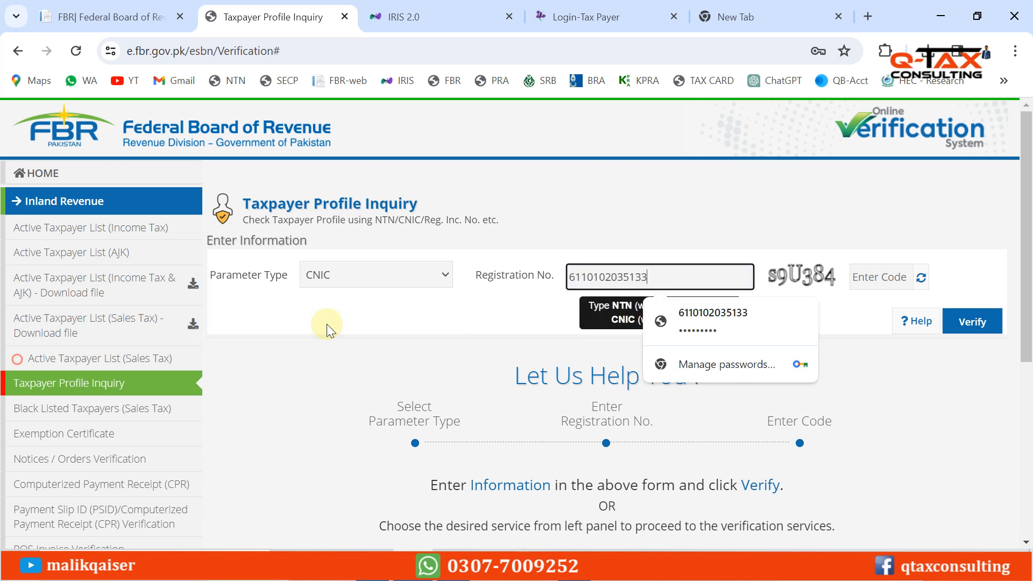
pyautogui.click(637, 205)
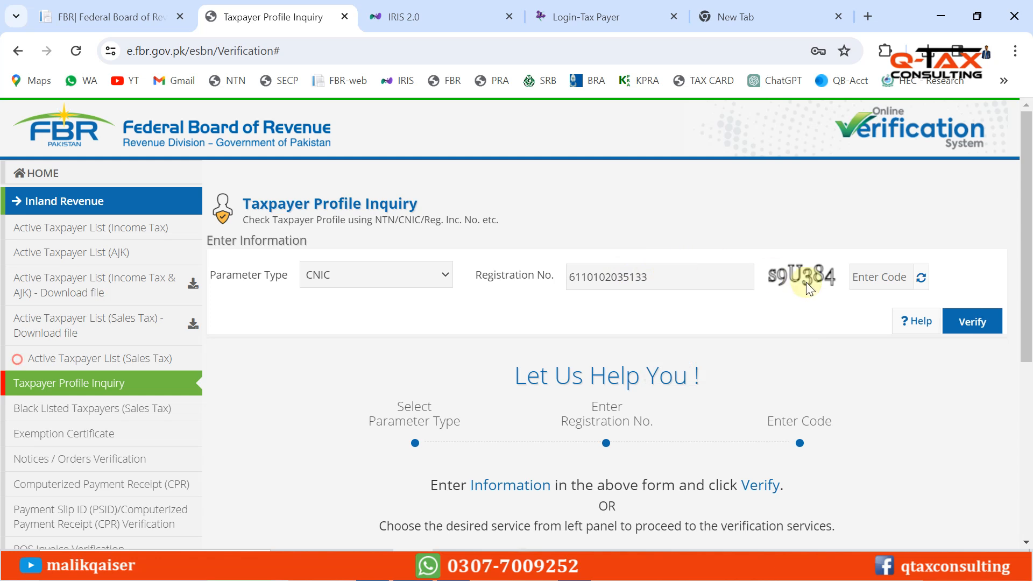
# Enter the captcha code and verify the profile inquiry
pyautogui.click(884, 277)
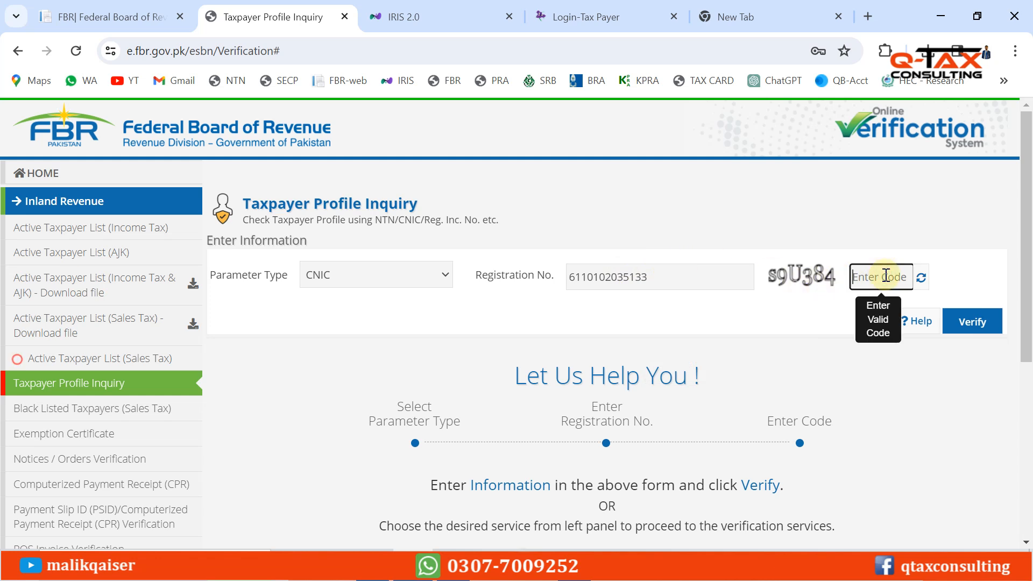
pyautogui.write('s9U384')
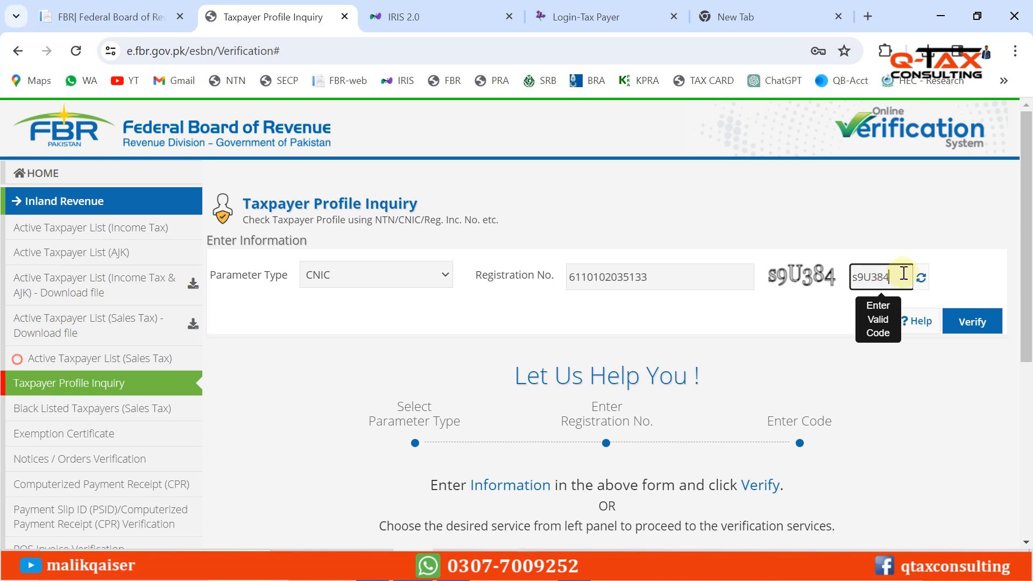
pyautogui.click(975, 325)
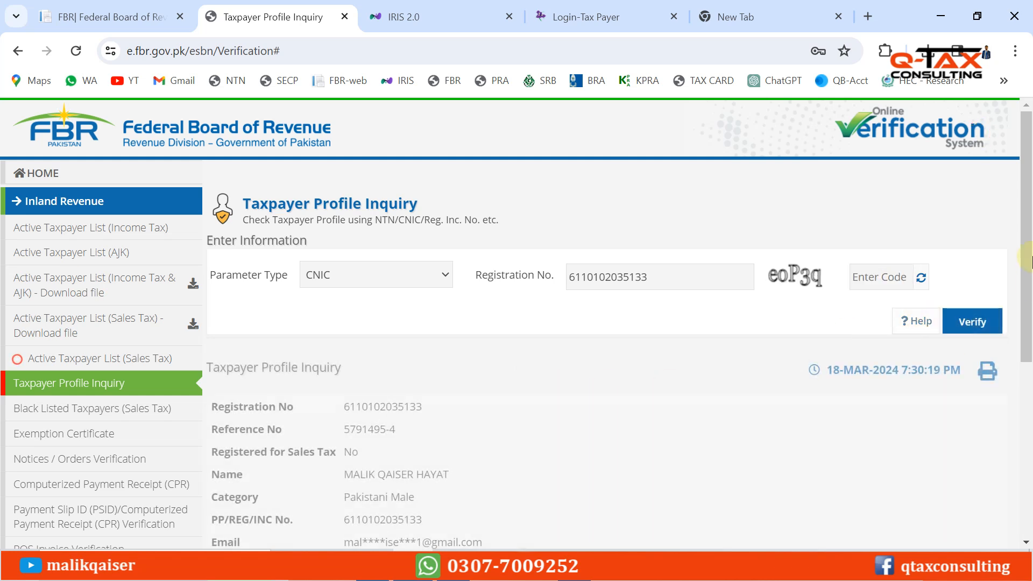
# Scroll through the profile results and highlight the Reference No label and its value
pyautogui.moveTo(1029, 218); pyautogui.dragTo(1029, 305)
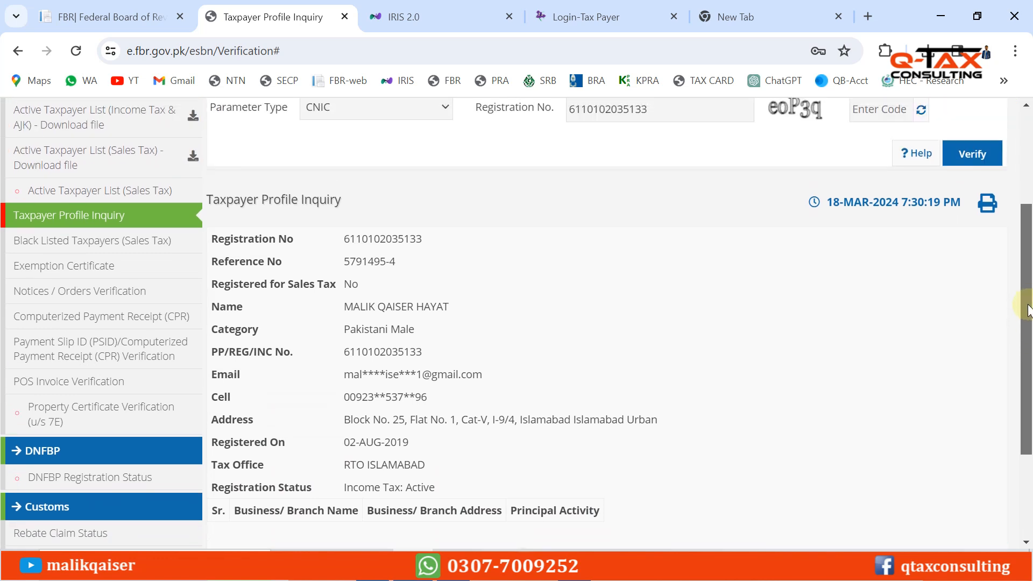
pyautogui.click(211, 262)
pyautogui.moveTo(212, 262); pyautogui.dragTo(282, 261)
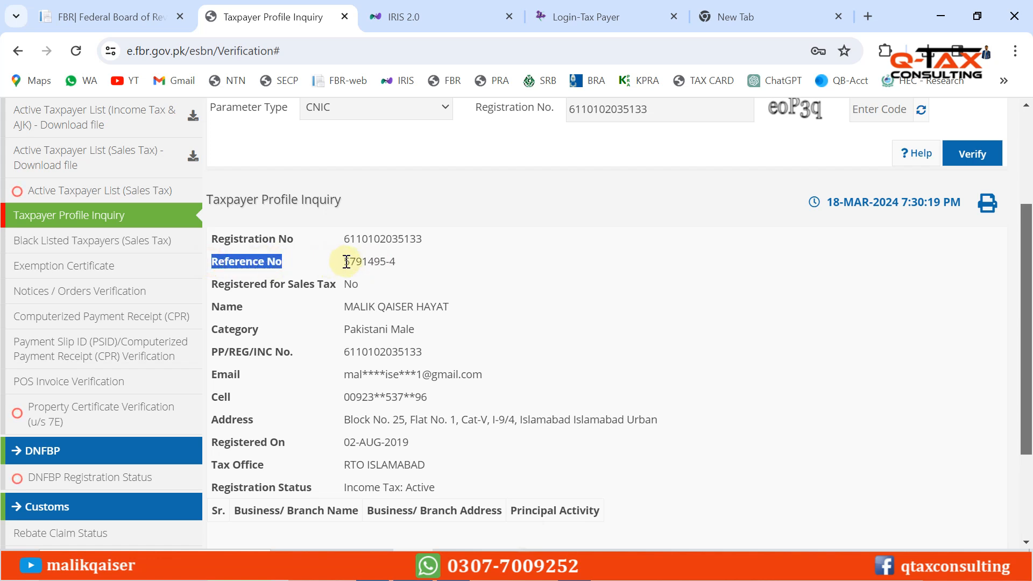
pyautogui.moveTo(345, 262); pyautogui.dragTo(402, 260)
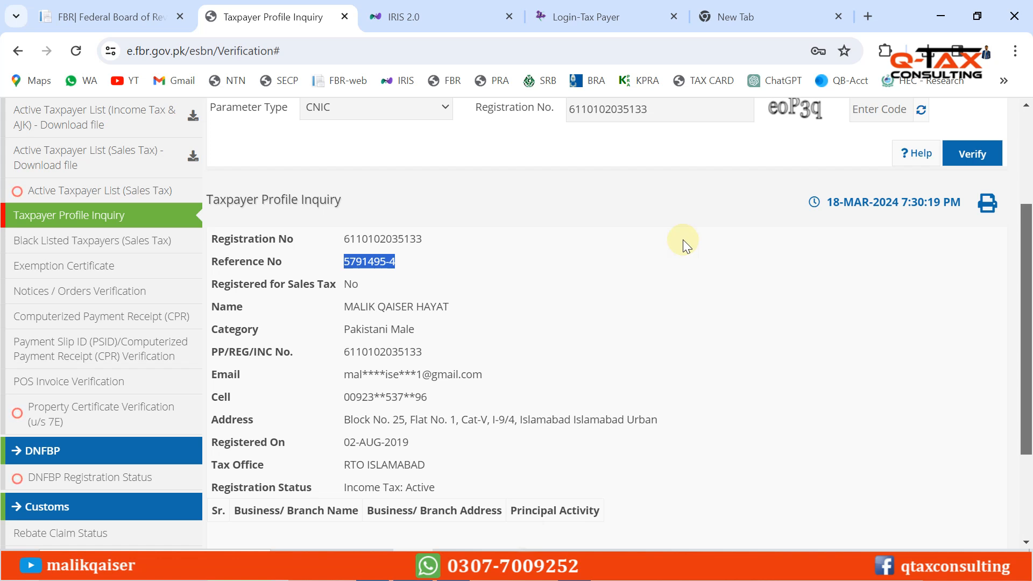
# Print the taxpayer profile to PDF, saving it as 'NTN - ' followed by the taxpayer's name
pyautogui.click(990, 207)
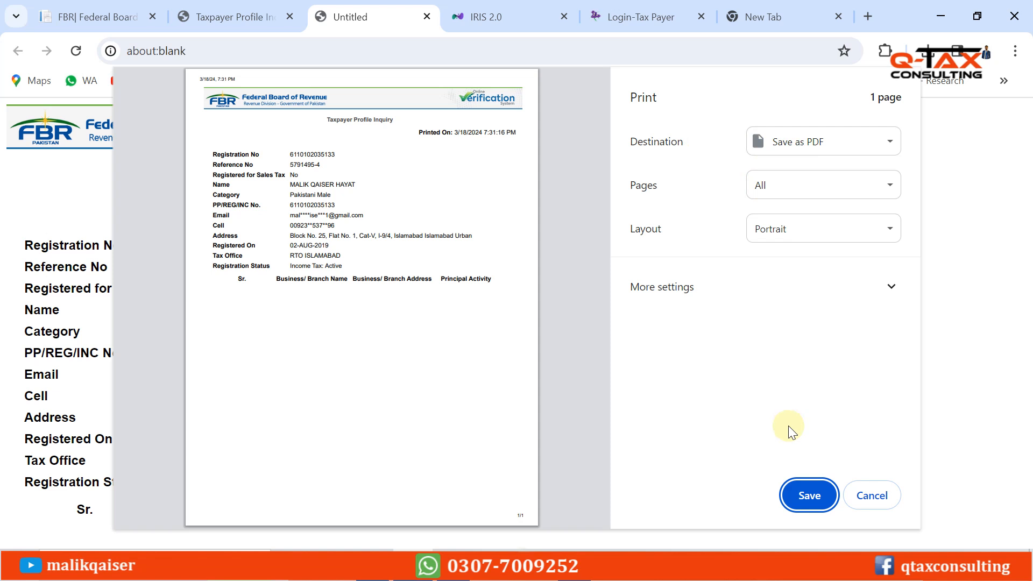
pyautogui.click(810, 495)
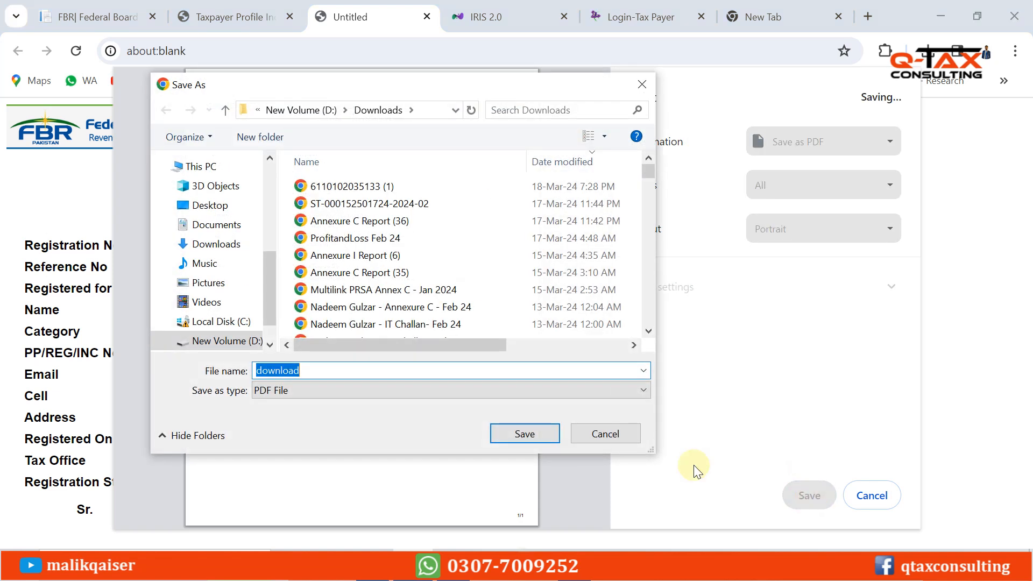
pyautogui.write('NTN')
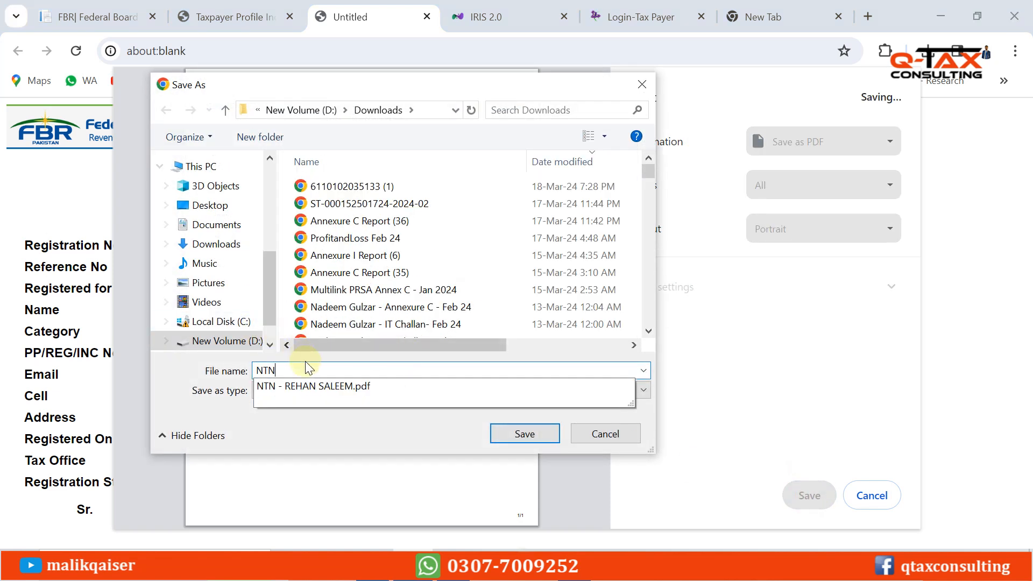
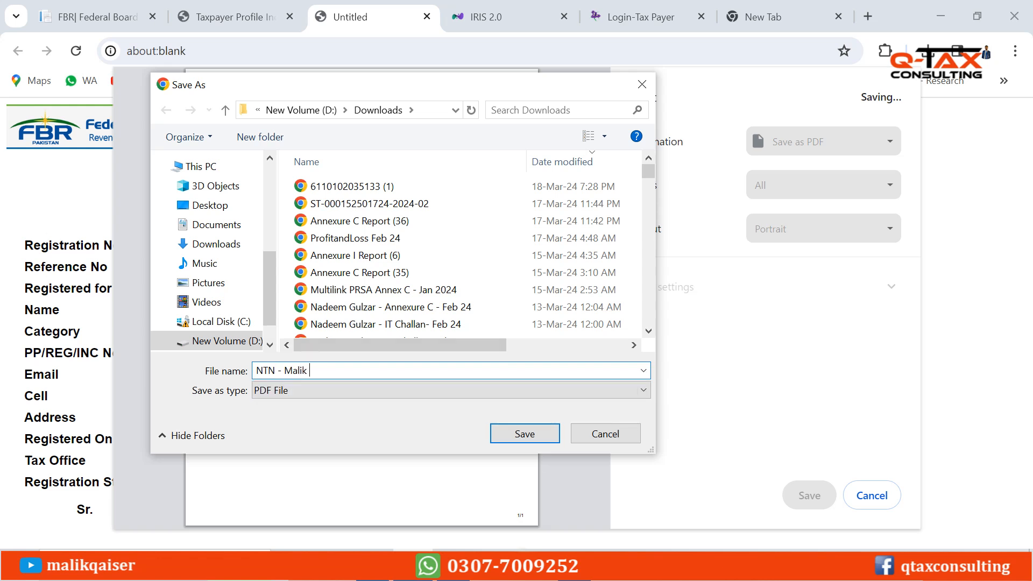
pyautogui.click(530, 433)
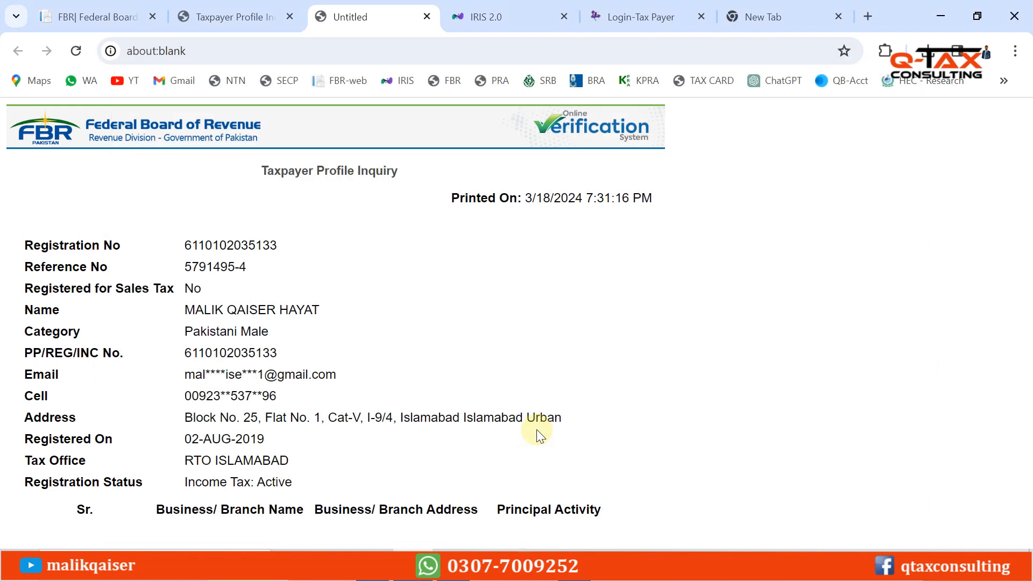
pyautogui.moveTo(373, 551)
# Open the saved NTN taxpayer profile PDF from Downloads, scroll through it, then return to the FBR tab
pyautogui.click(374, 568)
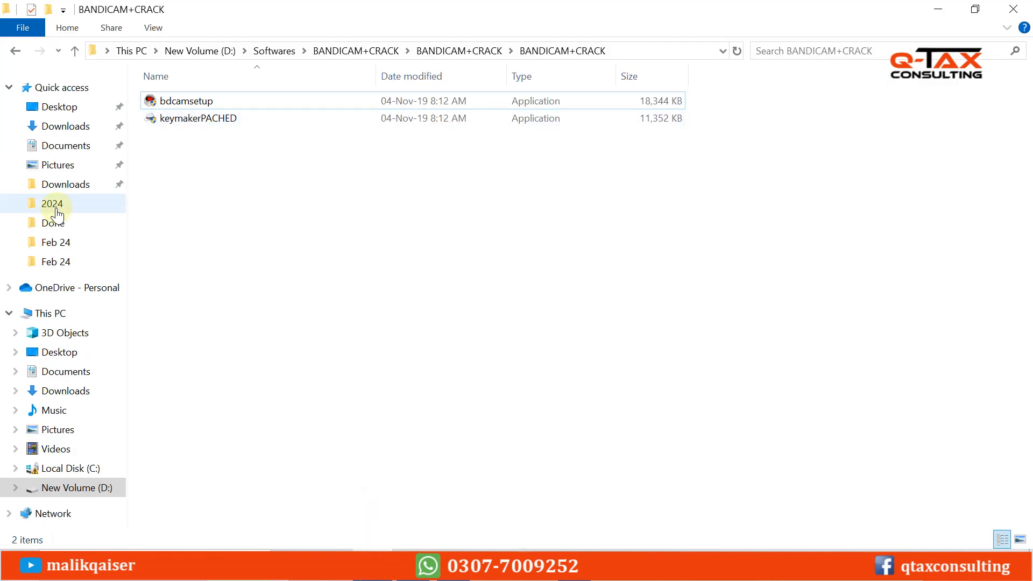
pyautogui.click(65, 186)
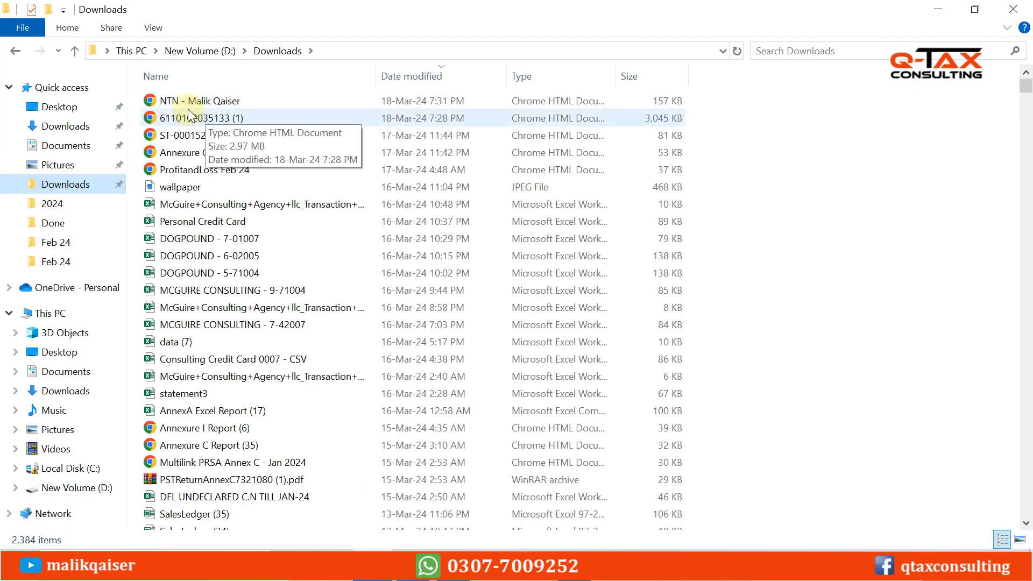
pyautogui.doubleClick(199, 101)
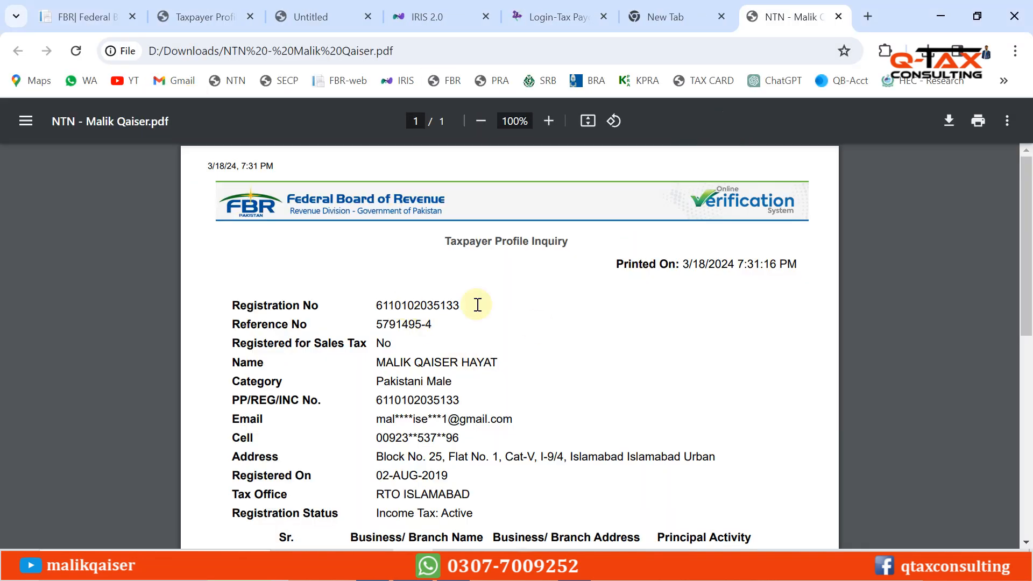
pyautogui.scroll(-2, 1027, 200)
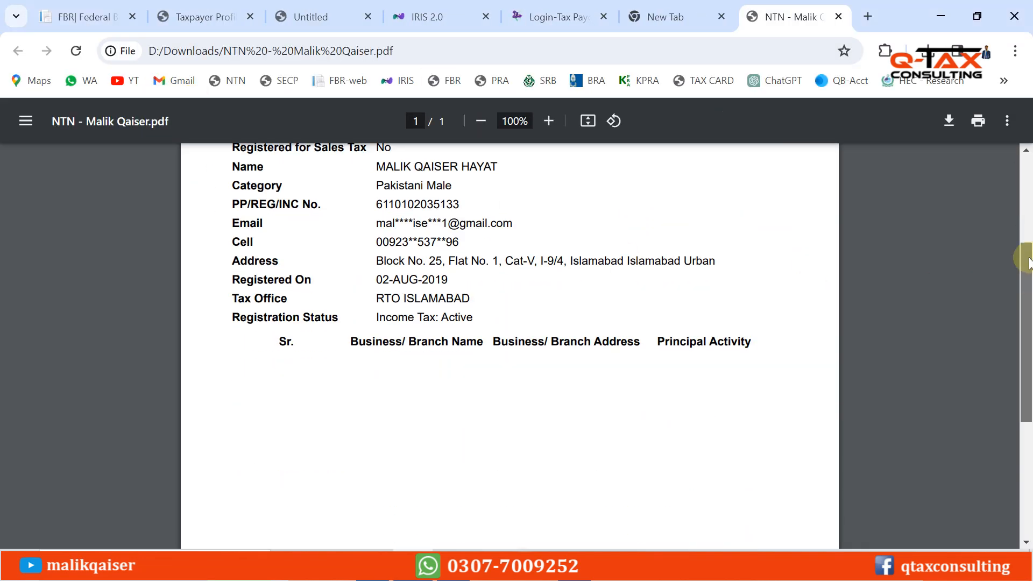
pyautogui.scroll(2, 1021, 203)
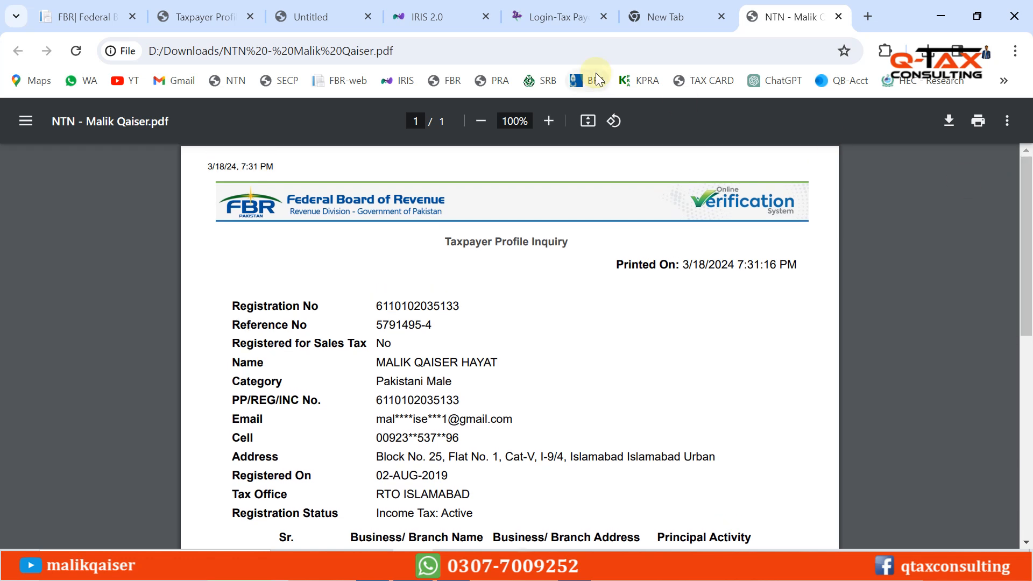
pyautogui.click(556, 6)
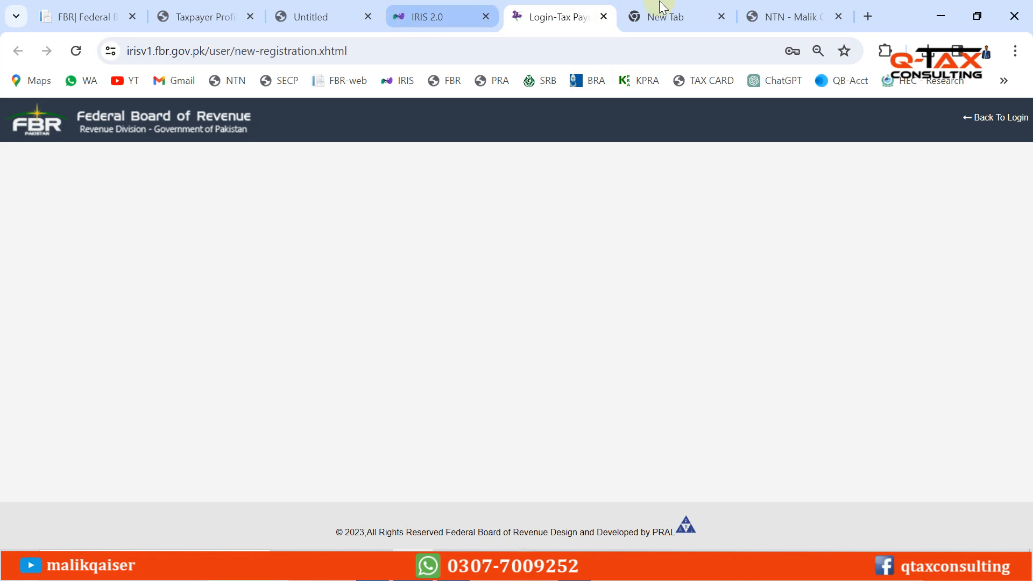
# Back on the Taxpayer Profile Inquiry results, select the taxpayer's registration number and scroll to the top
pyautogui.click(214, 16)
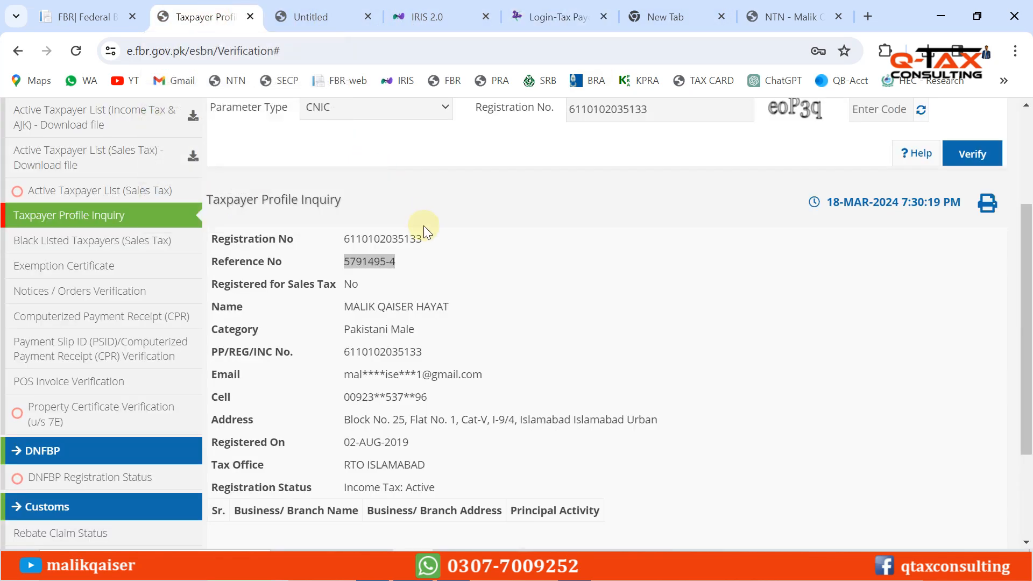
pyautogui.doubleClick(392, 239)
pyautogui.hotkey('ctrl', 'c')
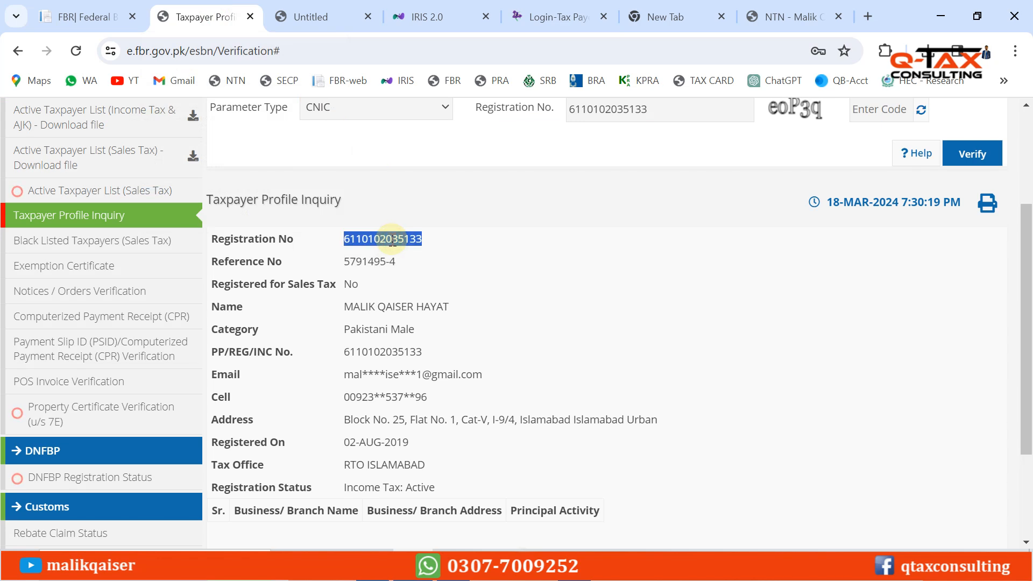
pyautogui.moveTo(1029, 263); pyautogui.dragTo(1029, 173)
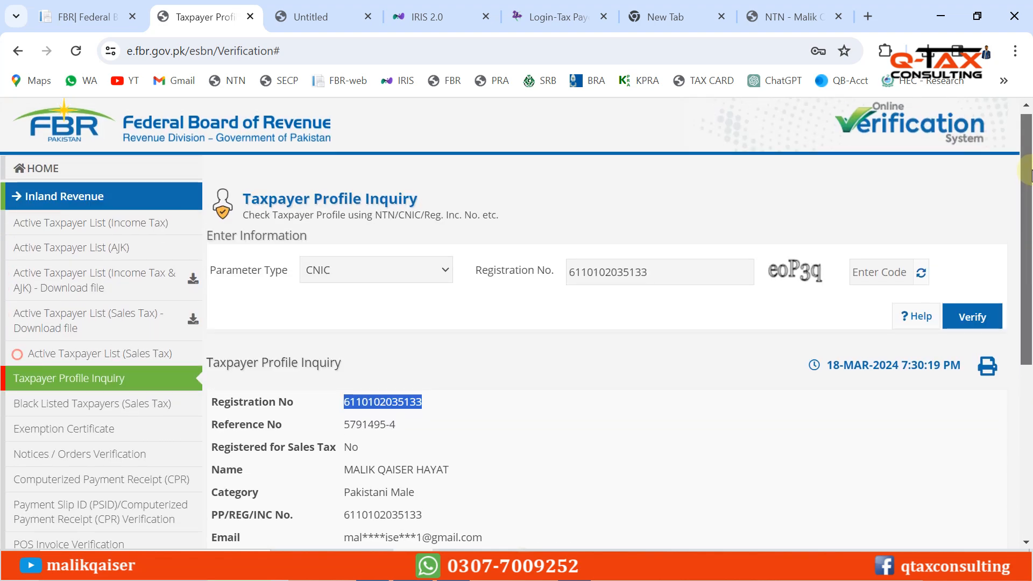
pyautogui.click(667, 206)
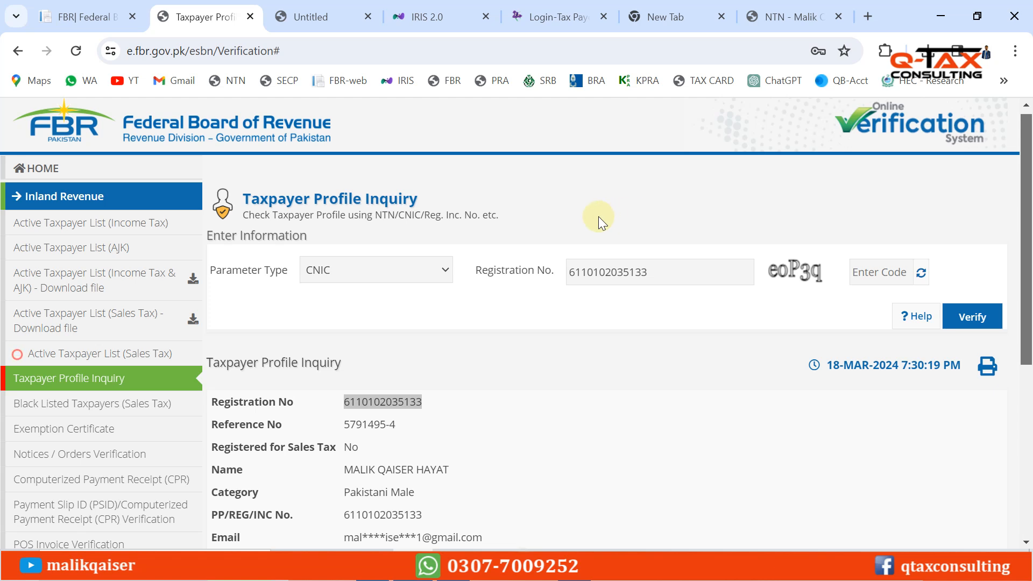
# Fill the Active Taxpayer List (Income Tax) form with CNIC, the pasted registration number, 18-Mar-2024 and the captcha
pyautogui.click(43, 231)
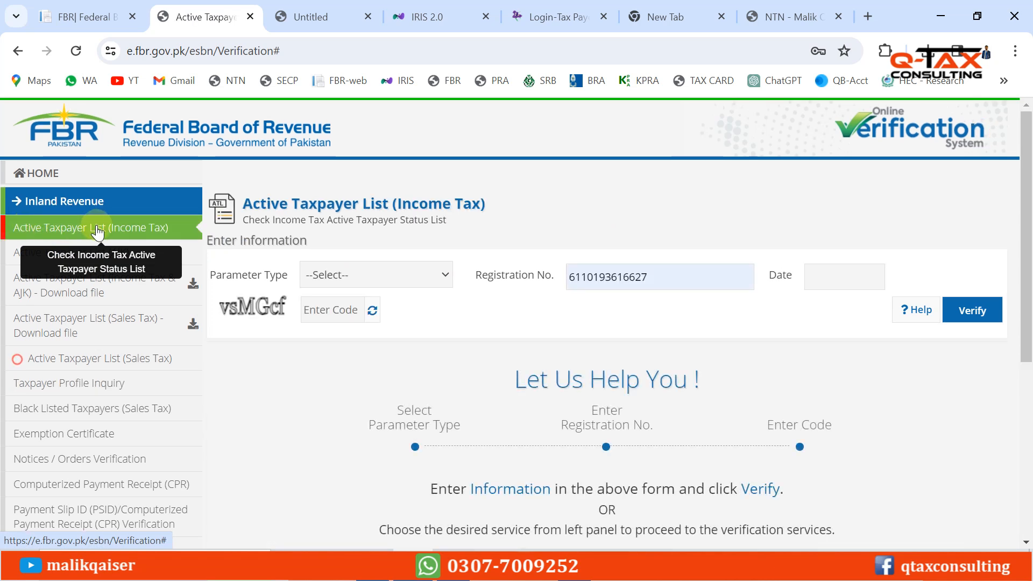
pyautogui.click(392, 275)
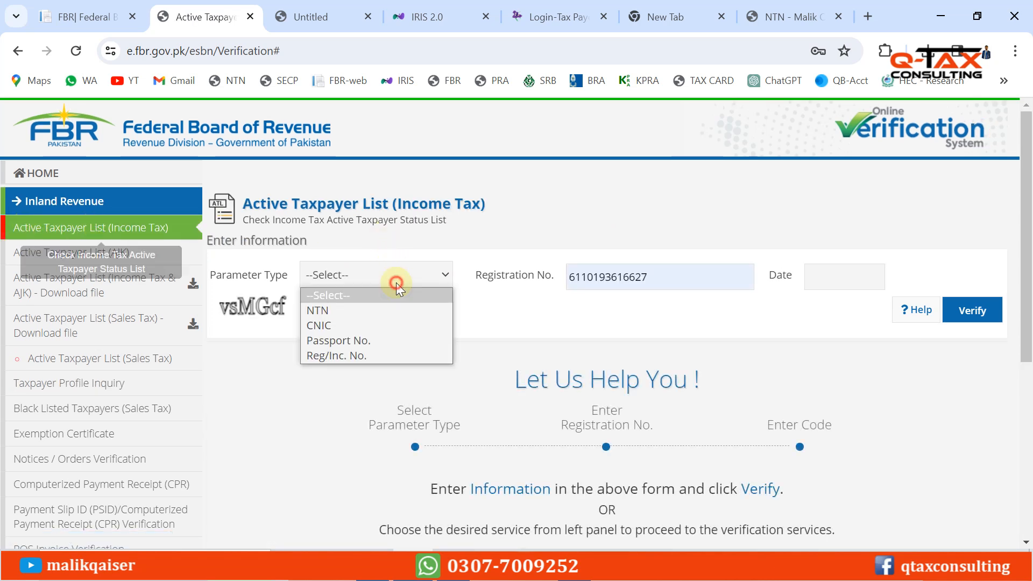
pyautogui.click(317, 331)
pyautogui.press('Tab')
pyautogui.hotkey('ctrl', 'v')
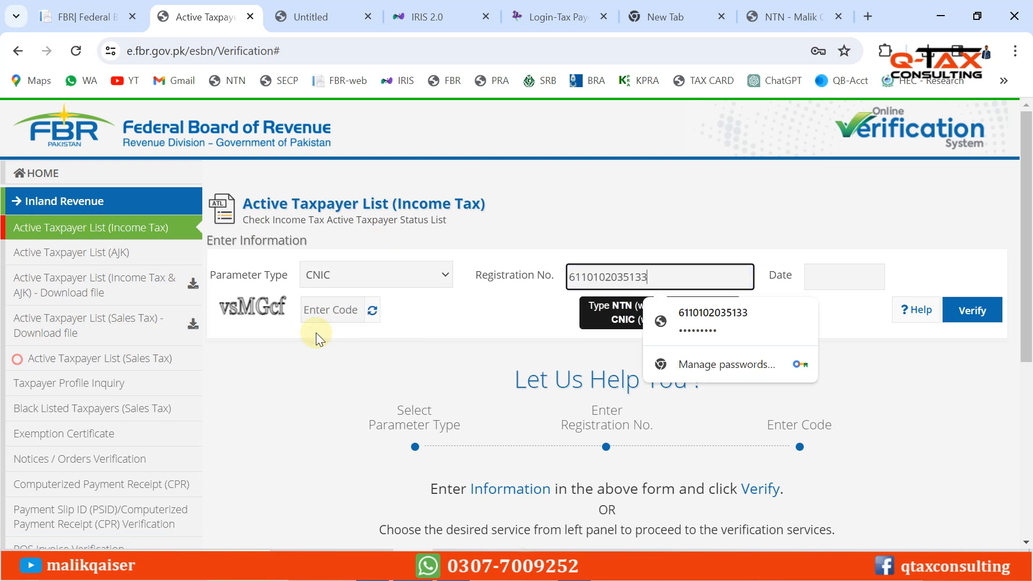
pyautogui.click(842, 276)
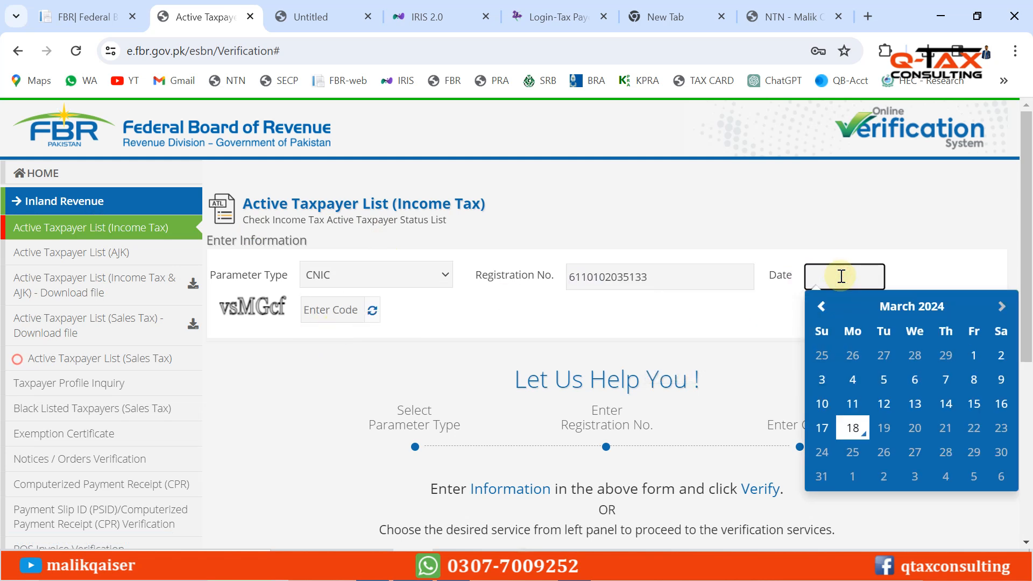
pyautogui.click(850, 429)
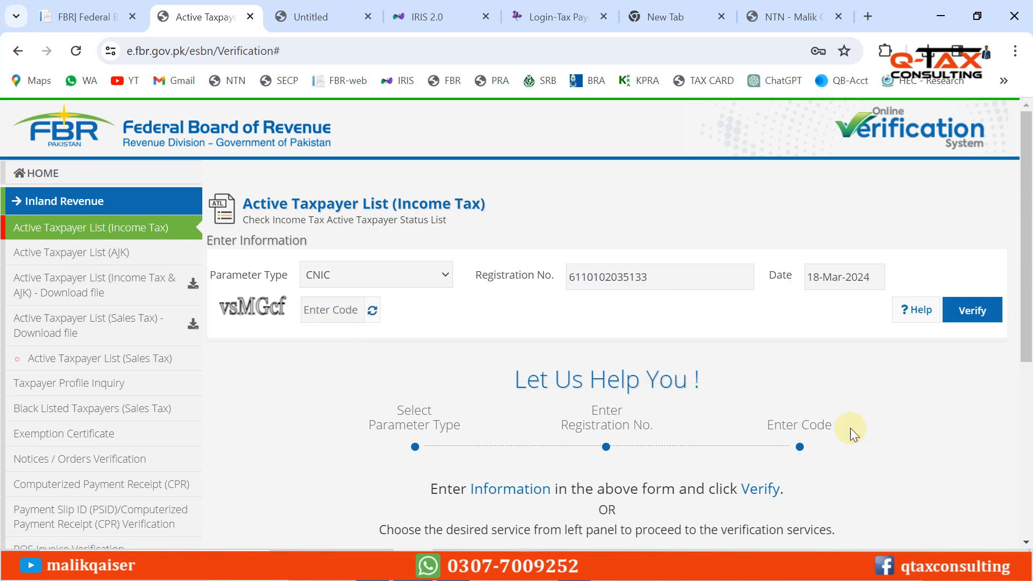
pyautogui.click(328, 311)
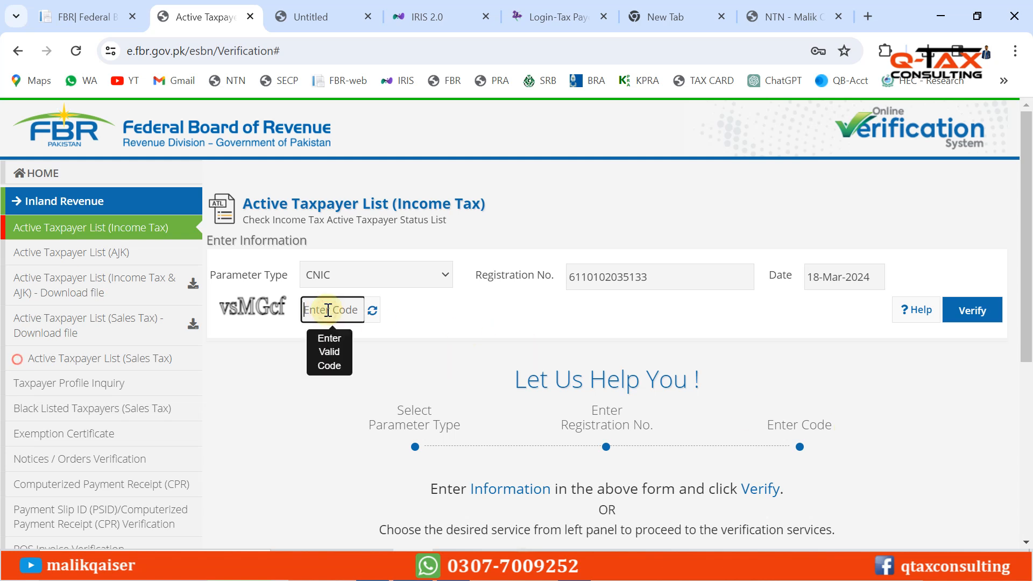
pyautogui.write('vsMGcf')
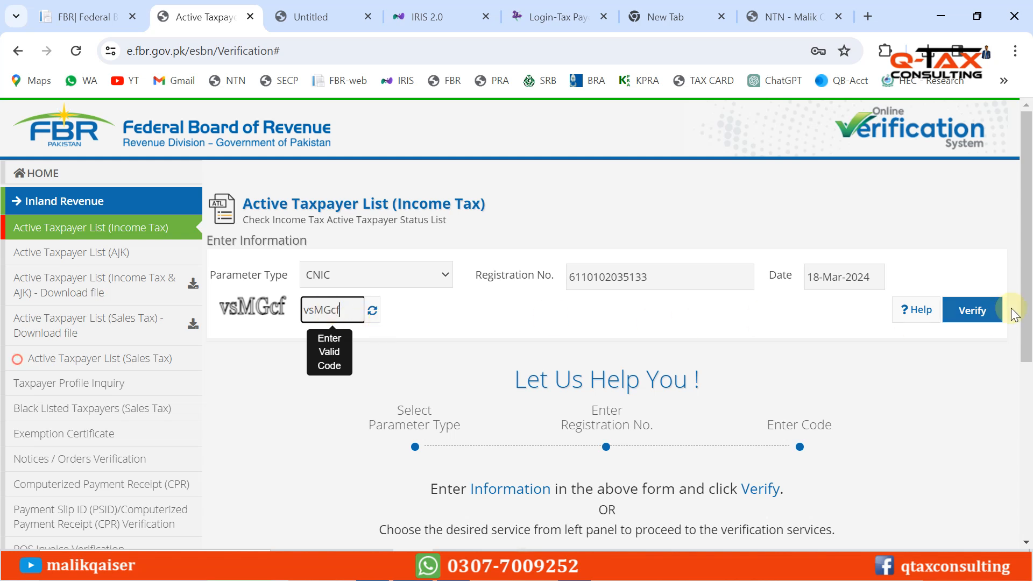
# Verify the check and highlight the Active filing status in the result for 18-Mar-2024
pyautogui.click(971, 311)
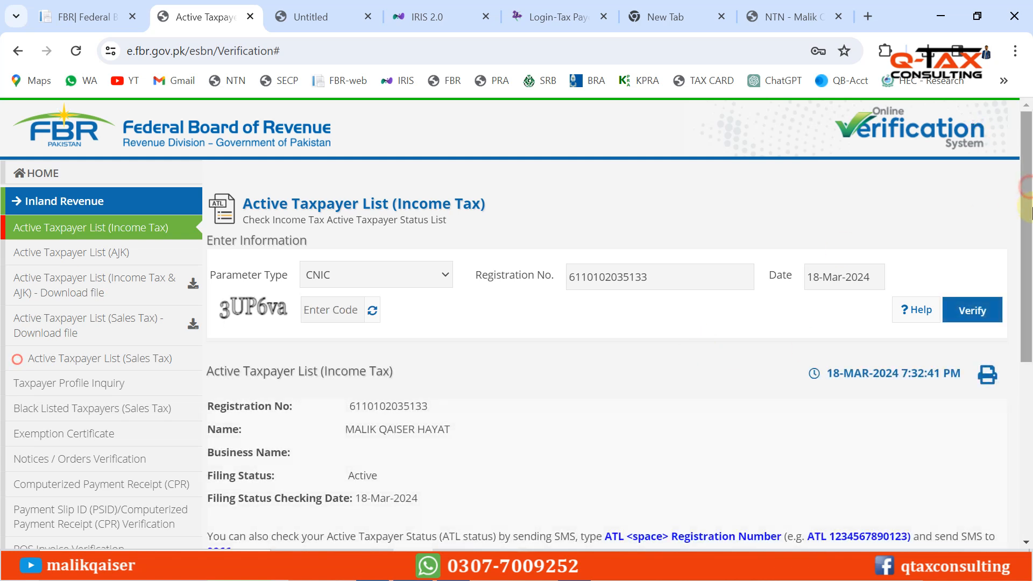
pyautogui.scroll(-2, 452, 349)
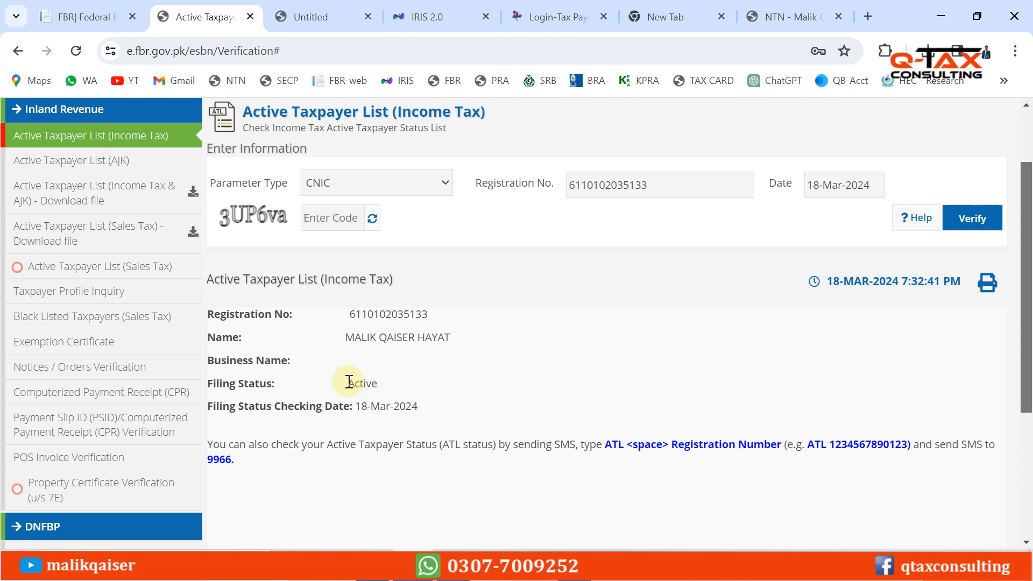
pyautogui.moveTo(347, 383); pyautogui.dragTo(382, 384)
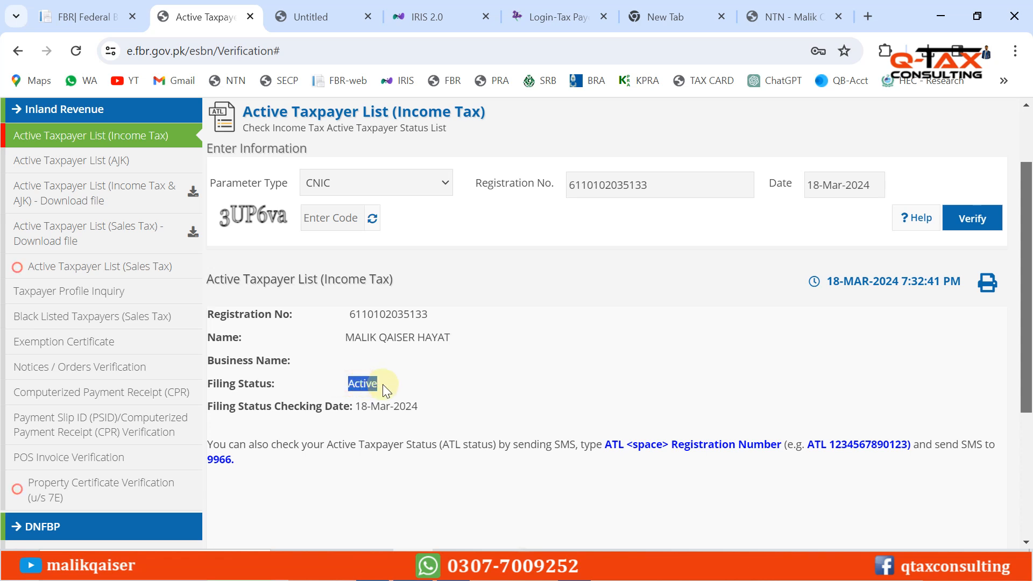